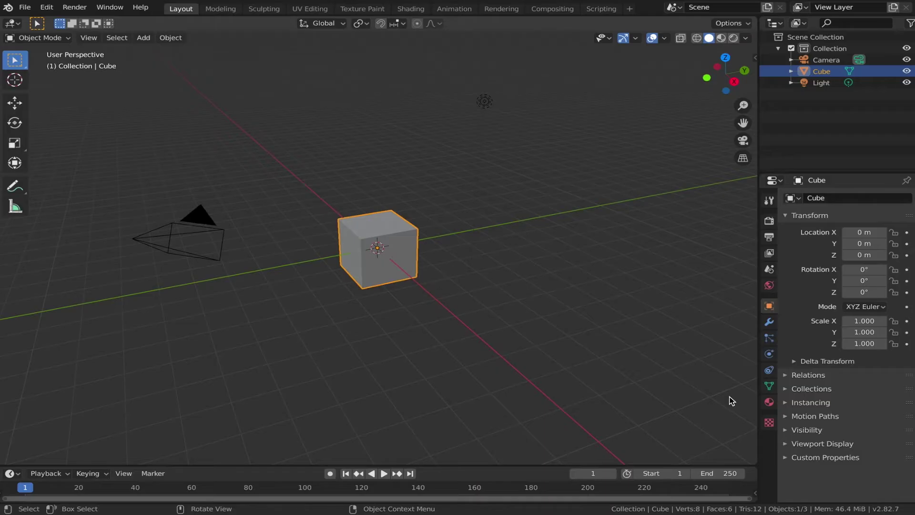
Step: Delete all the default objects from the scene: the cube, the camera and the light
key("a")
key("x")
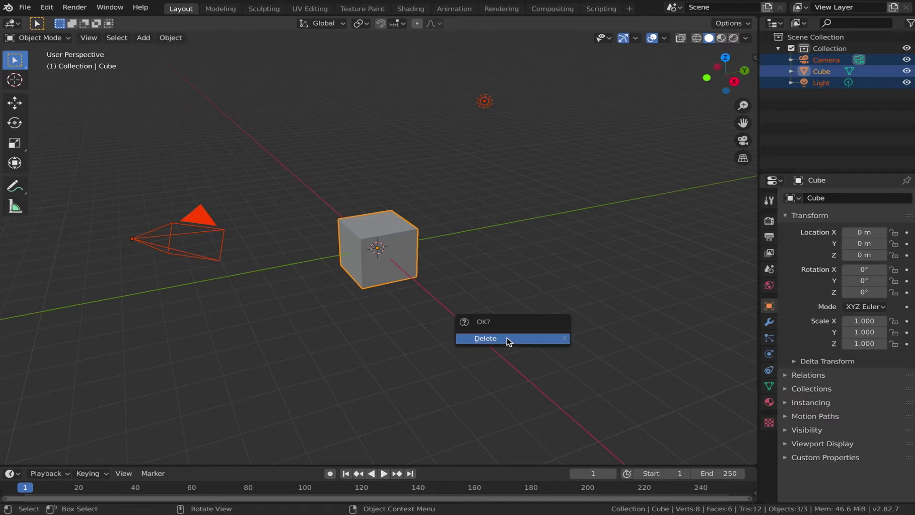
left_click(509, 338)
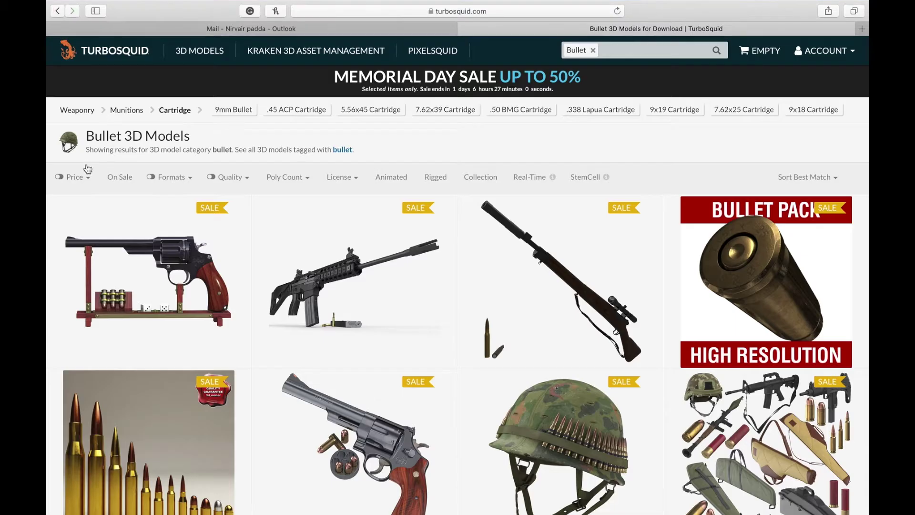
Step: Switch to TurboSquid in the browser and filter the bullet 3D models by price to Free
left_click(71, 177)
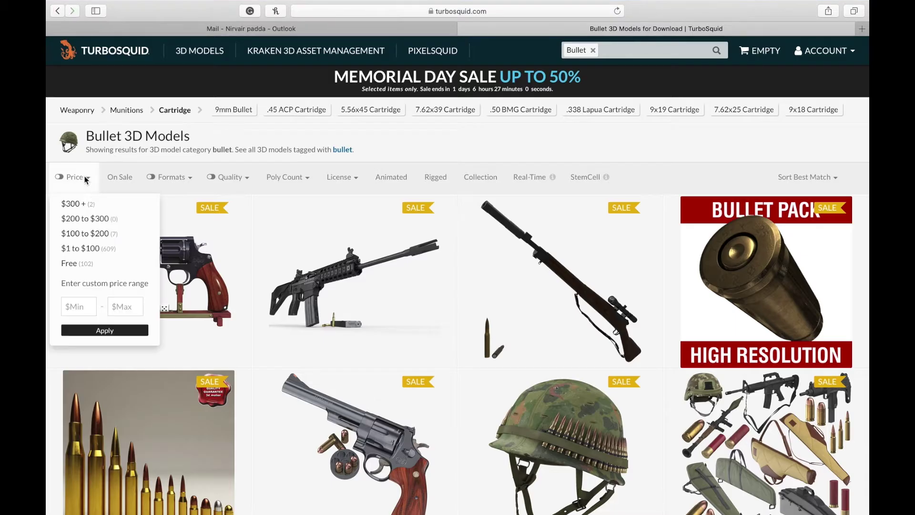
left_click(105, 261)
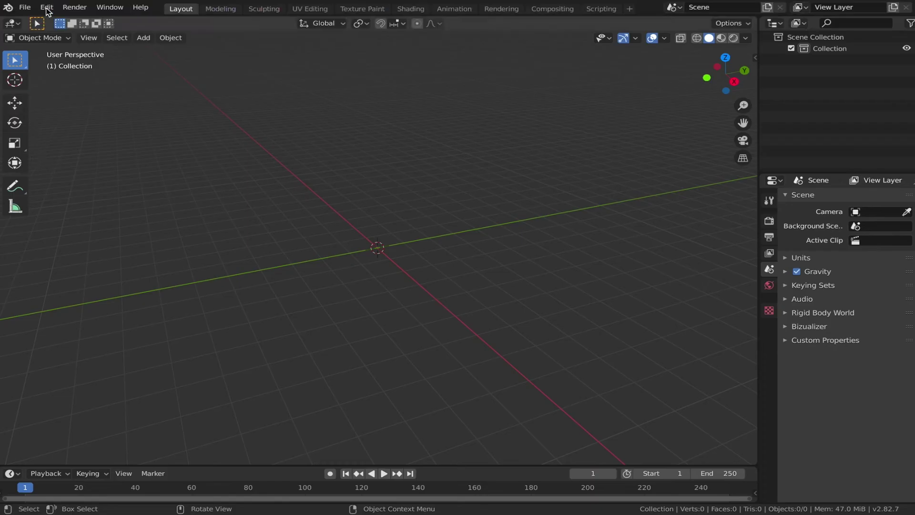
Step: Append the Cylinder object from BULLET.blend in the Downloads folder to the scene
left_click(22, 8)
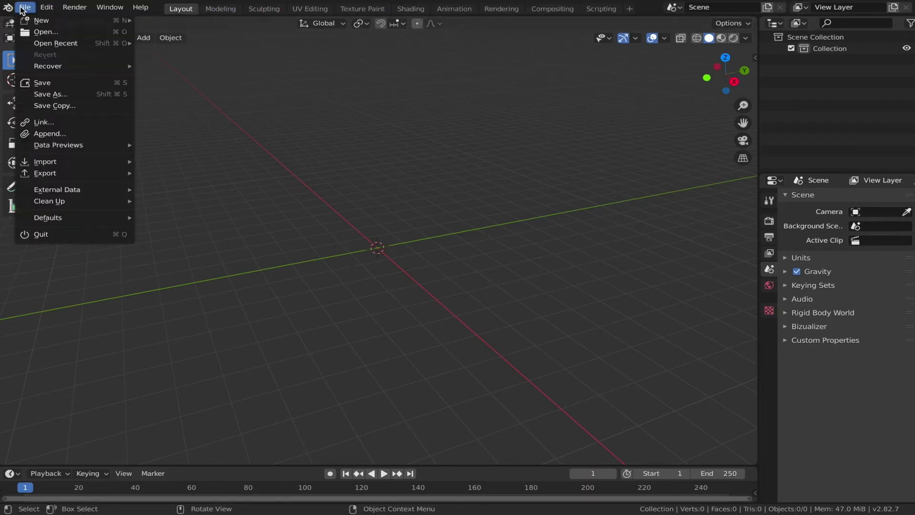
left_click(62, 131)
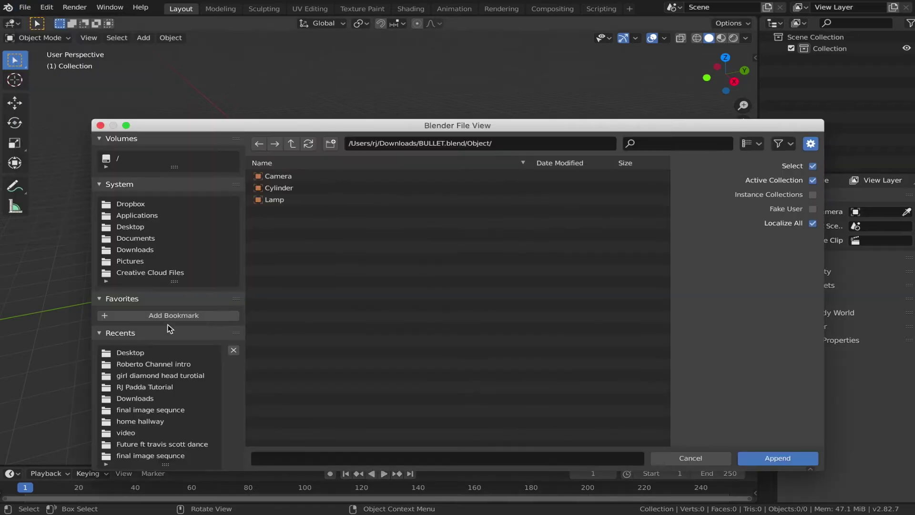
left_click(136, 238)
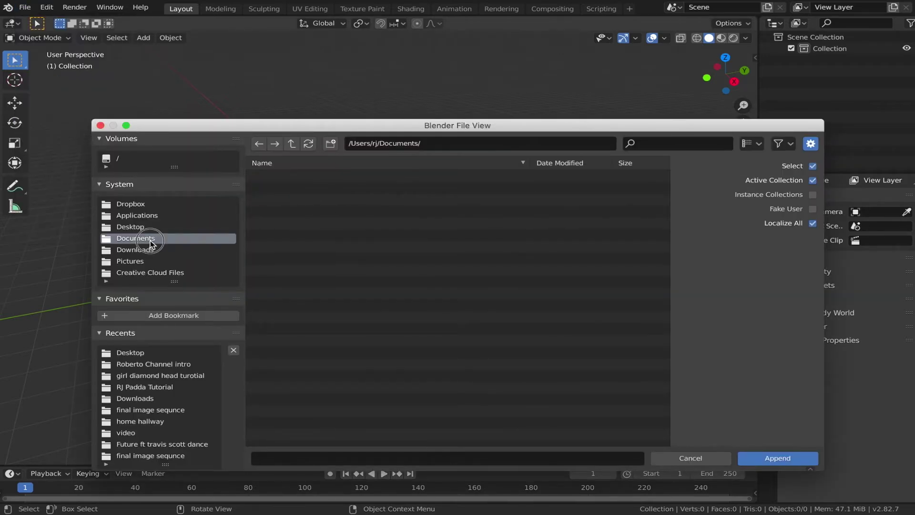
left_click(134, 249)
left_click(264, 249)
left_click(265, 248)
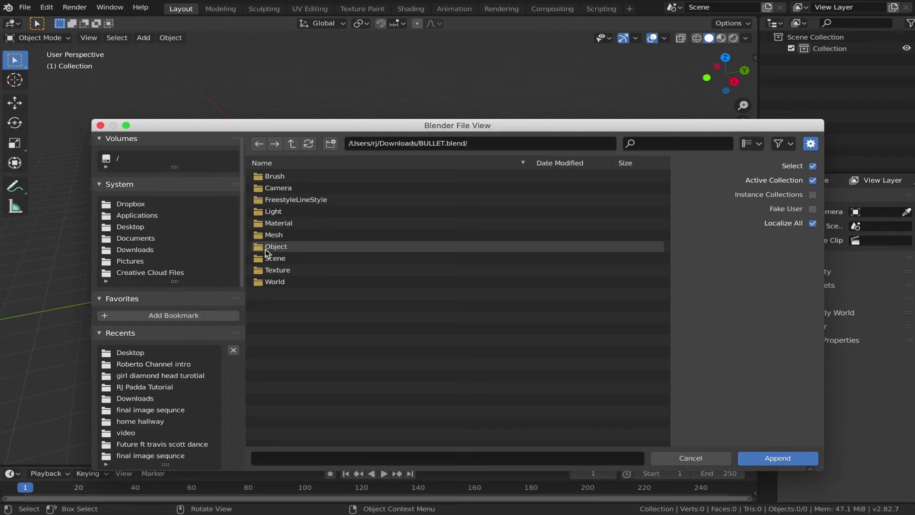
double_click(274, 247)
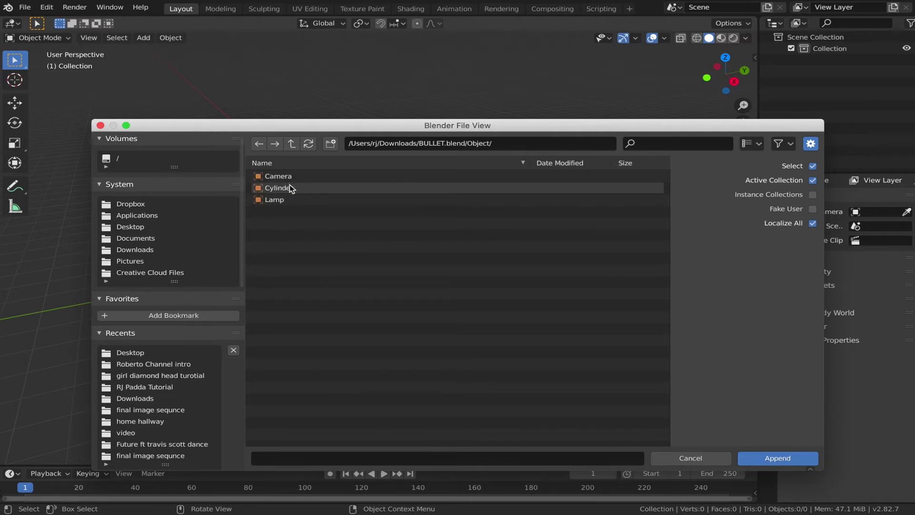
left_click(288, 187)
left_click(813, 459)
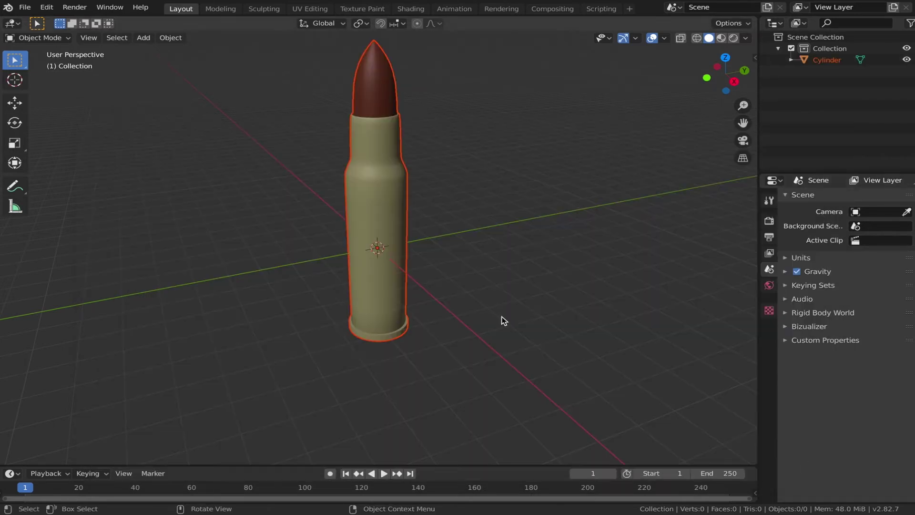
Step: Add a camera to the scene and look through it as the active camera
key("shift+a")
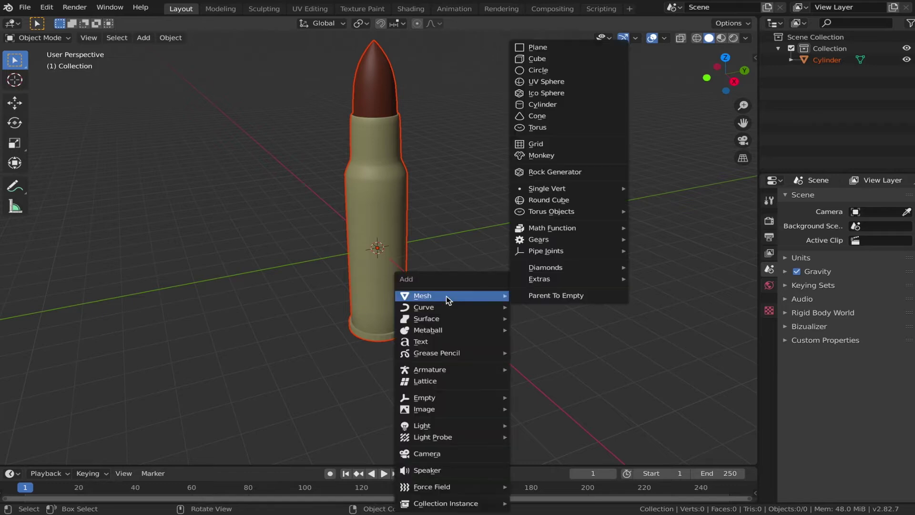
left_click(433, 456)
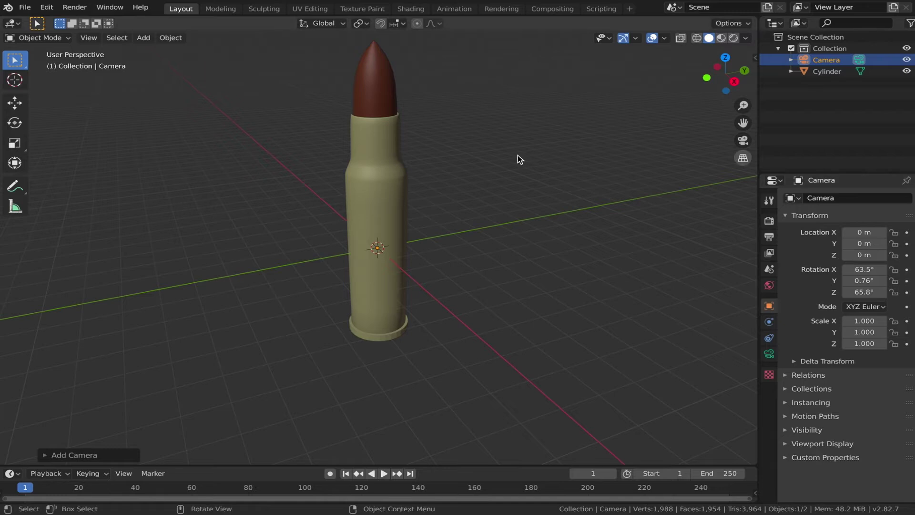
left_click(92, 38)
mouse_move(141, 153)
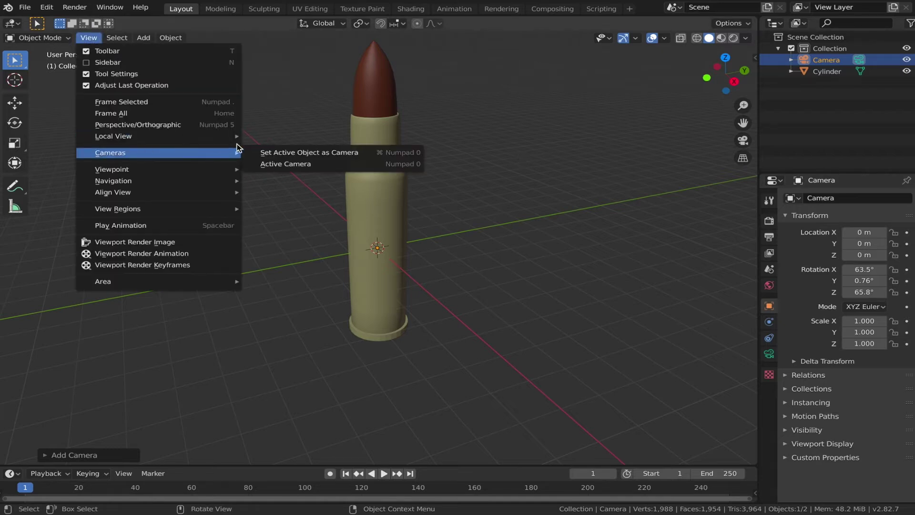
left_click(263, 165)
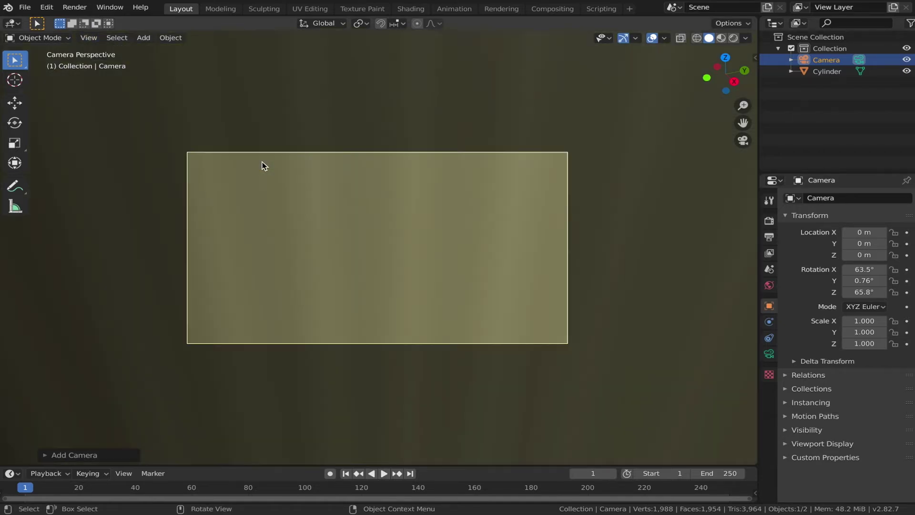
Step: Reset the camera's rotation to 0° on the X, Y and Z axes
double_click(861, 272)
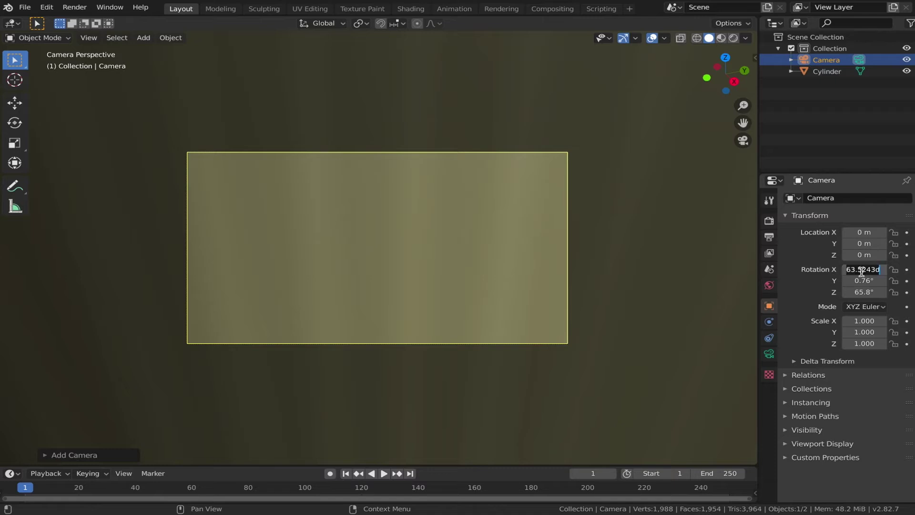
type("0")
key("Return")
double_click(864, 281)
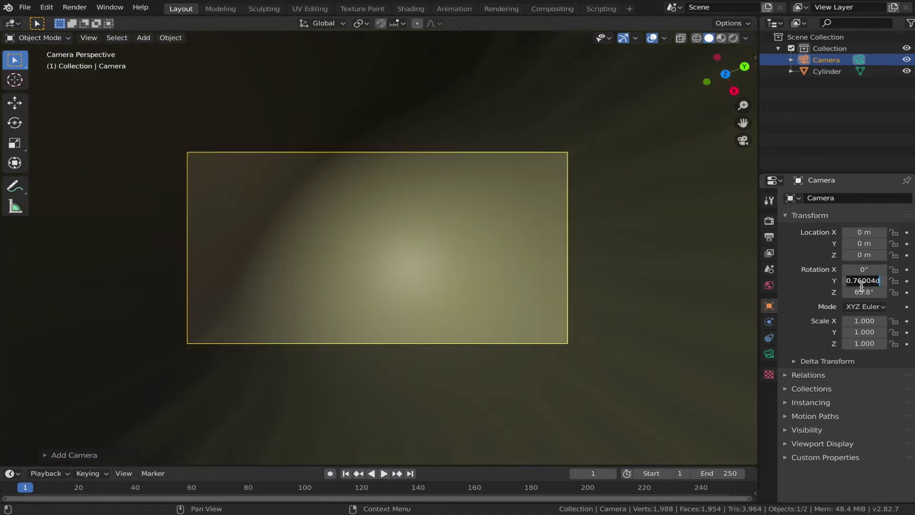
type("0")
key("Return")
double_click(862, 292)
type("0")
key("Return")
Step: Set the camera's Y location to -3 m and its X rotation to 90°
double_click(864, 244)
type("-3")
key("Return")
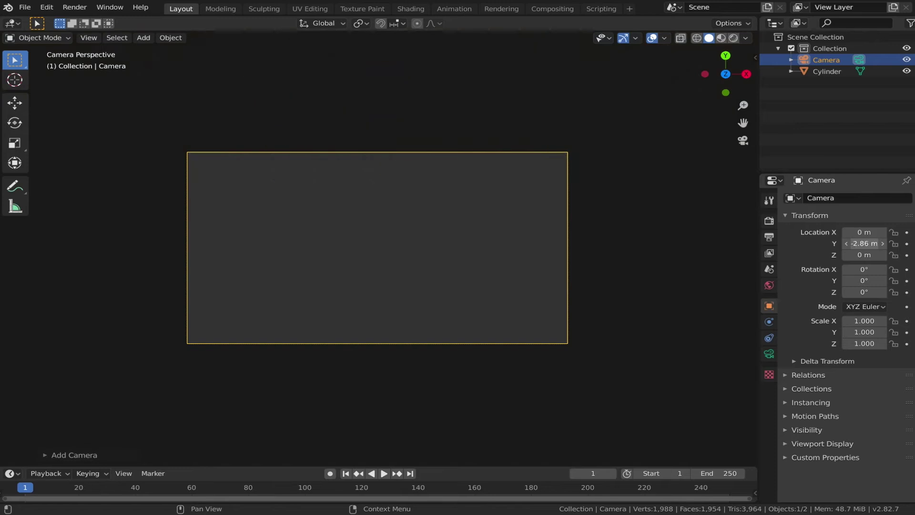
left_click_drag(860, 271, 890, 271)
double_click(862, 272)
type("90")
key("Return")
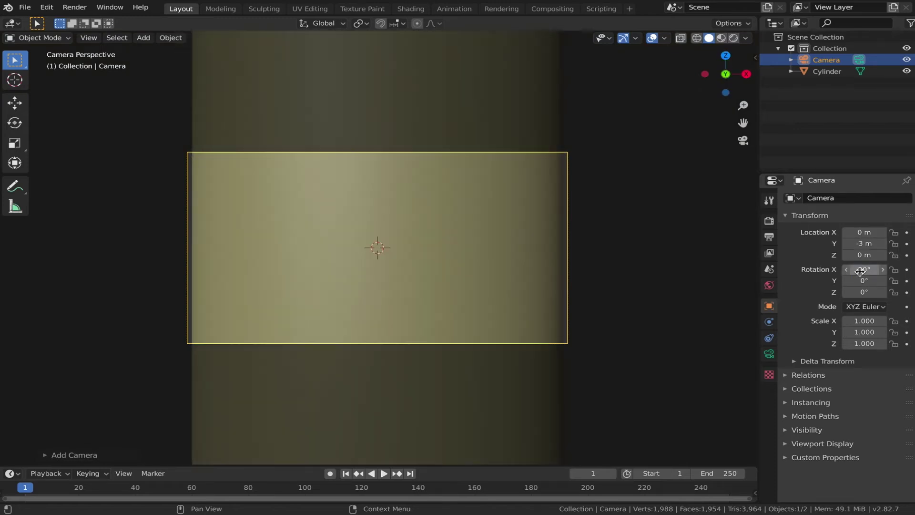
Step: Pull the camera farther back along negative Y and raise it slightly along Z
left_click_drag(864, 244, 732, 244)
left_click_drag(864, 255, 886, 255)
Step: Rename the Cylinder object to Bullet
left_click(462, 215)
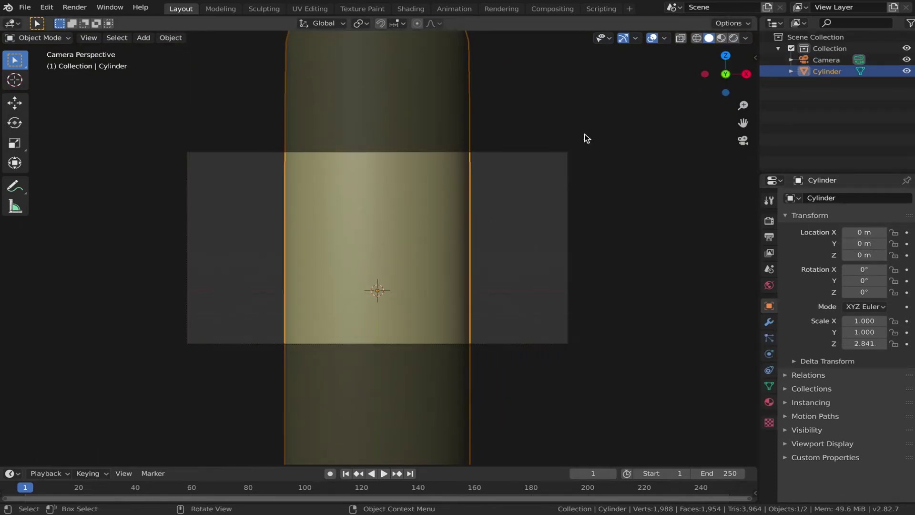
double_click(837, 71)
type("B")
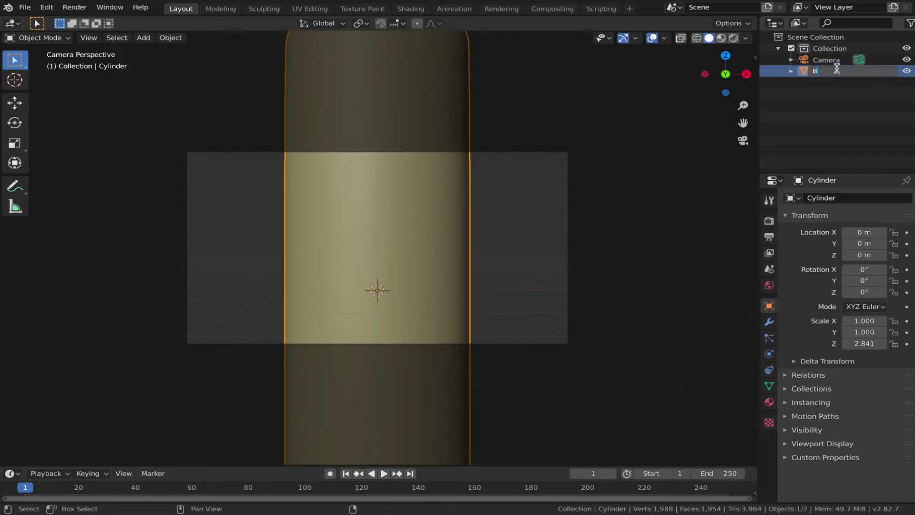
type("ullet")
key("Return")
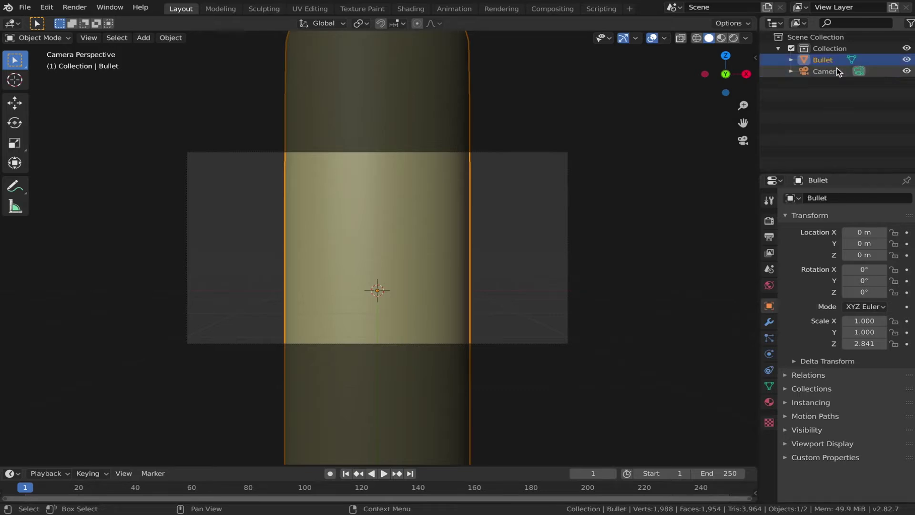
Step: Scale the bullet down to about 0.12 so it fits in the camera frame, and apply the object transform
key("s")
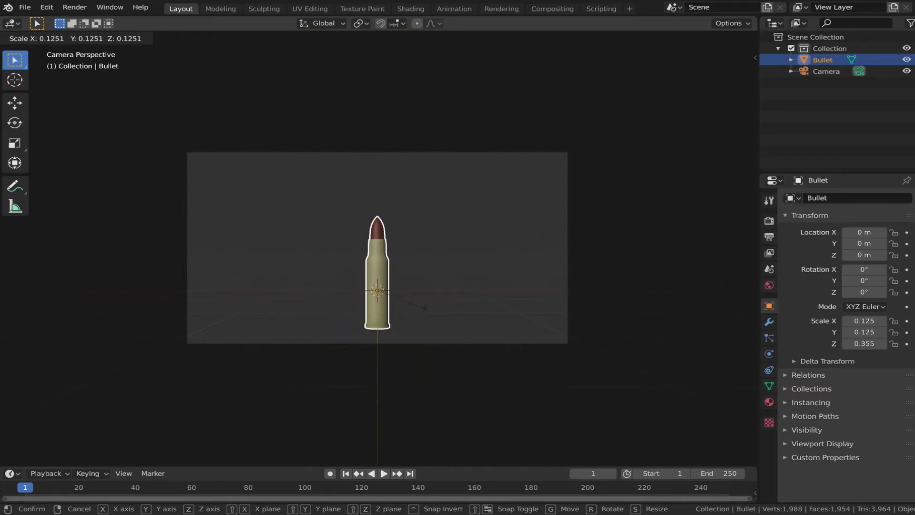
left_click(418, 309)
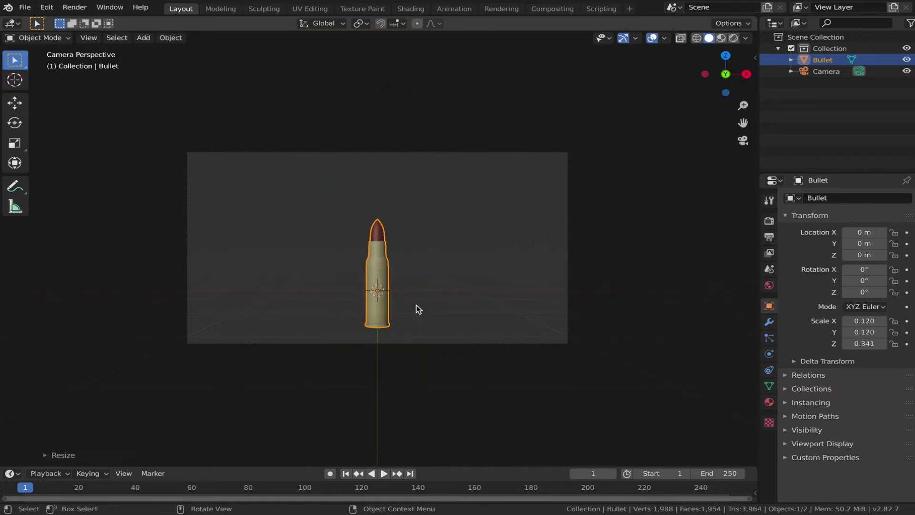
key("ctrl+a")
left_click(398, 289)
Step: Enable nodes for the tip's Material.002, show the viewport in Material Preview, and set the base color to golden yellow
left_click(769, 402)
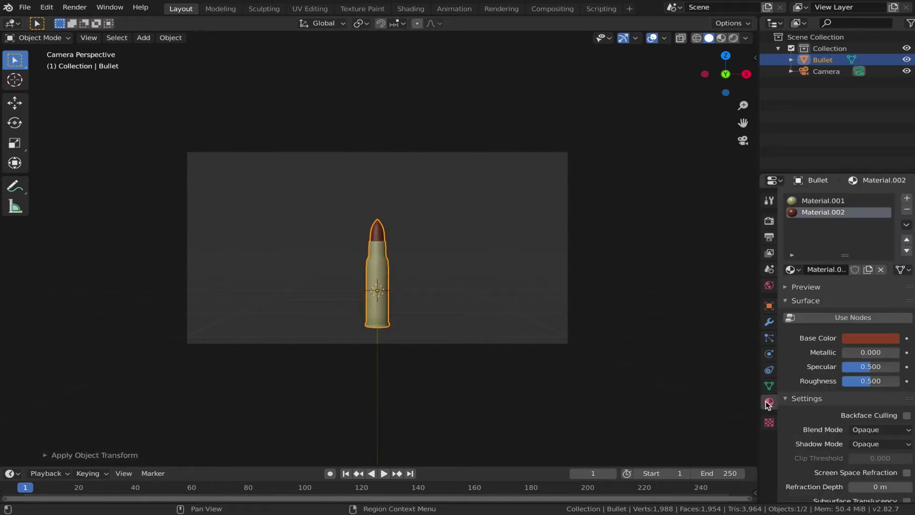
left_click(853, 320)
left_click(867, 382)
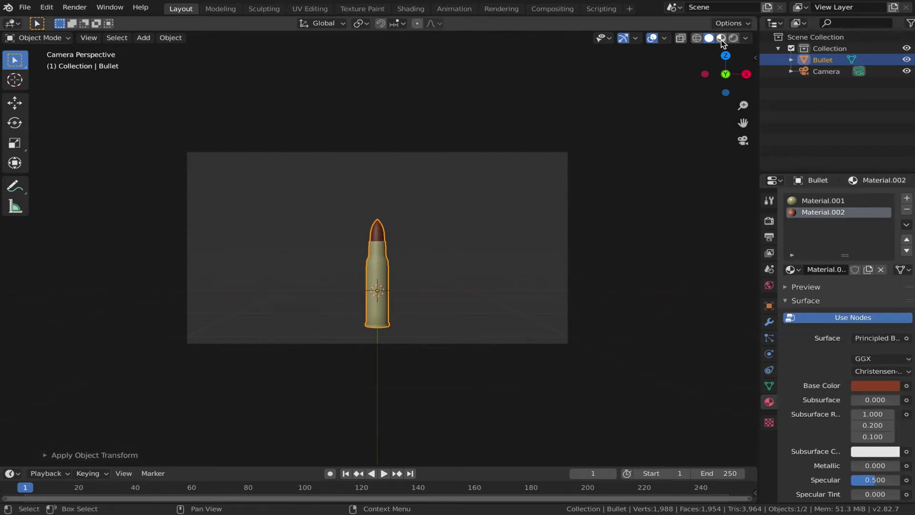
left_click(722, 38)
left_click(879, 384)
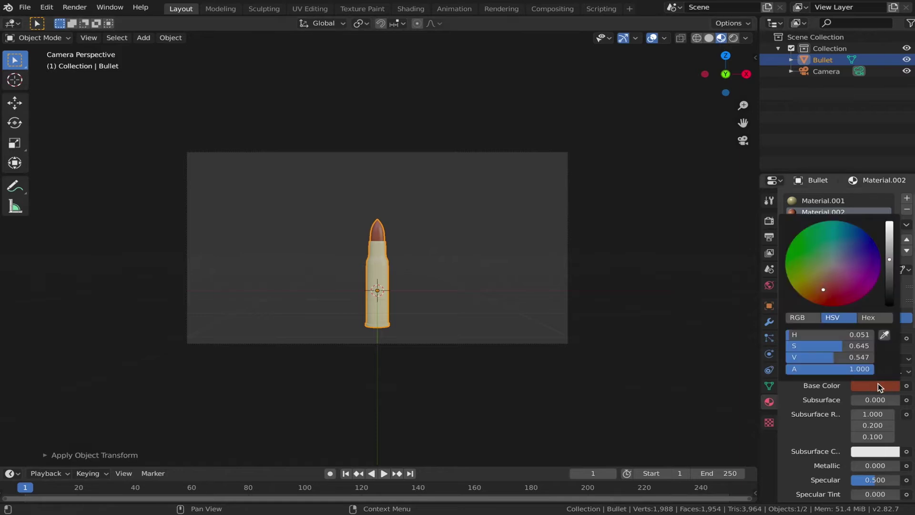
left_click_drag(893, 245, 890, 222)
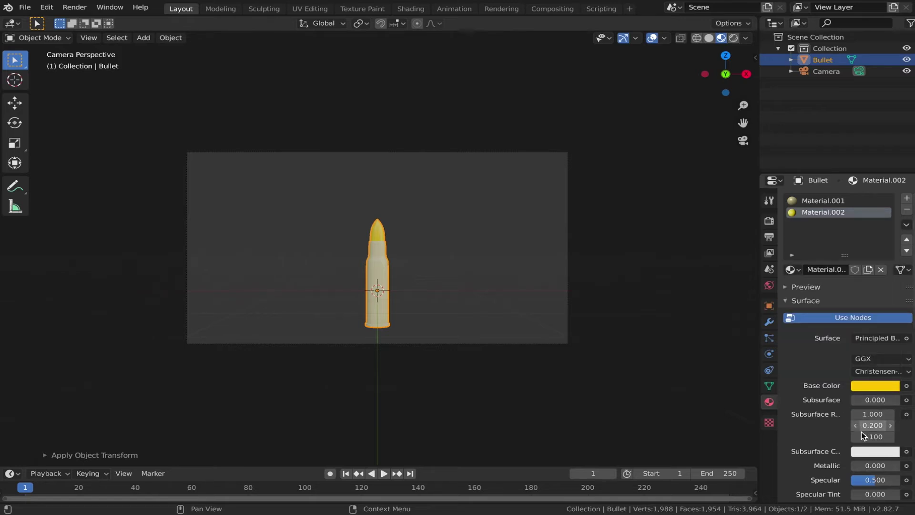
Step: Set the tip material's Metallic to 1.000 and its Roughness to about 0.282
left_click_drag(887, 466, 901, 465)
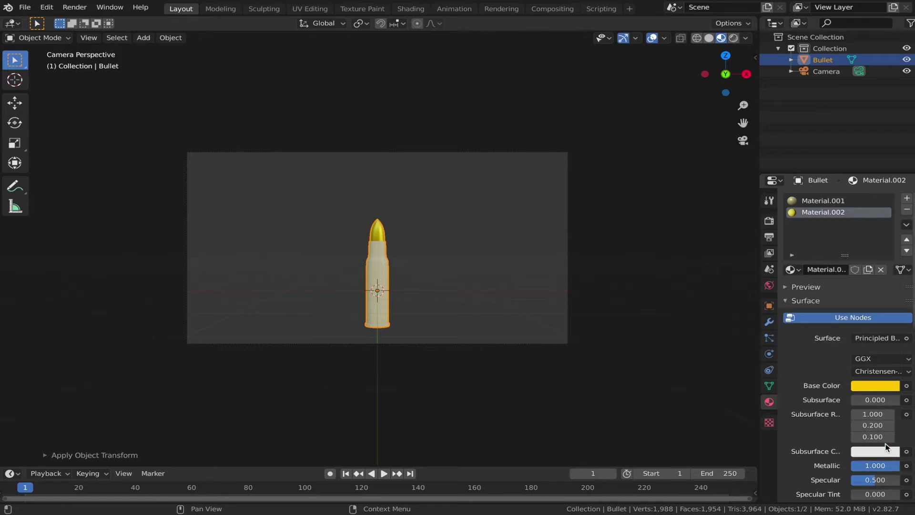
scroll(885, 448, "down", 6)
scroll(886, 448, "down", 1)
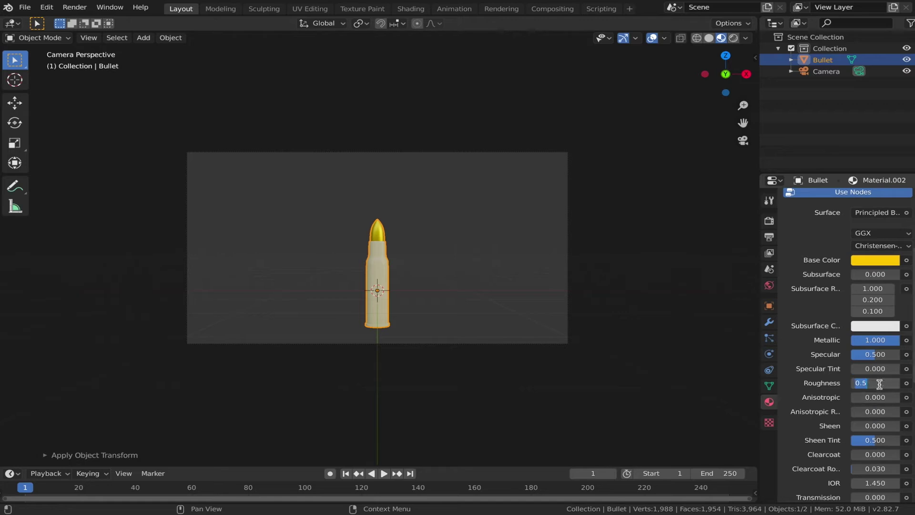
key("Return")
Step: Rename the tip material Material.002 to Bullet Head
scroll(880, 384, "up", 6)
left_click(828, 269)
type("Bu")
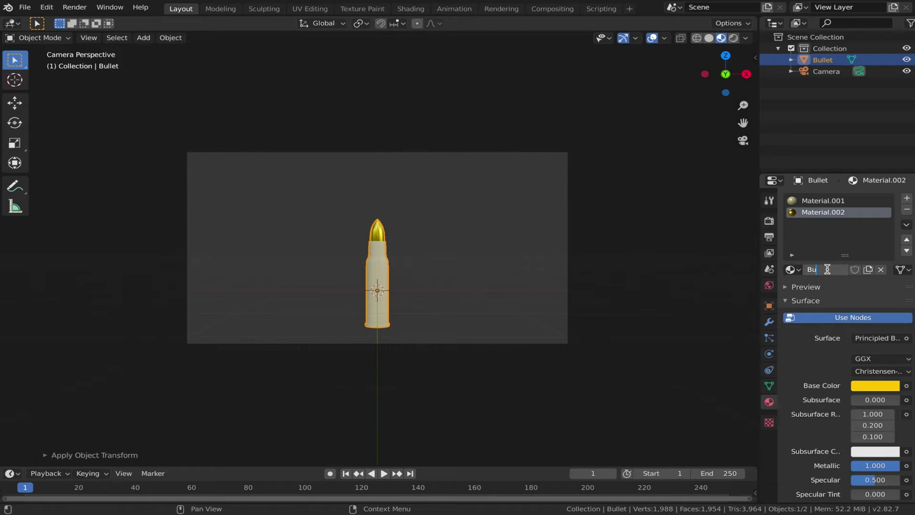
type("llet Head")
key("Return")
Step: Replace Material.001 on the bullet's casing with Bullet Head and make it an independent copy
left_click(821, 203)
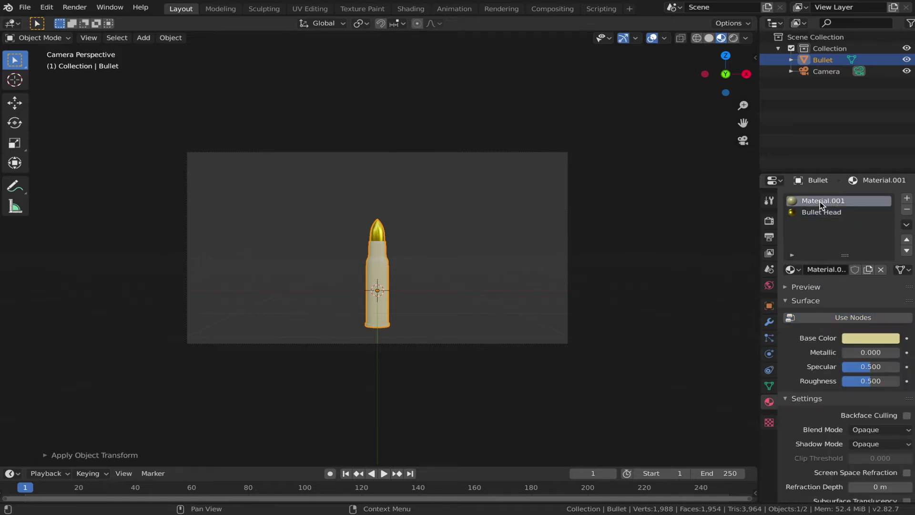
left_click(791, 269)
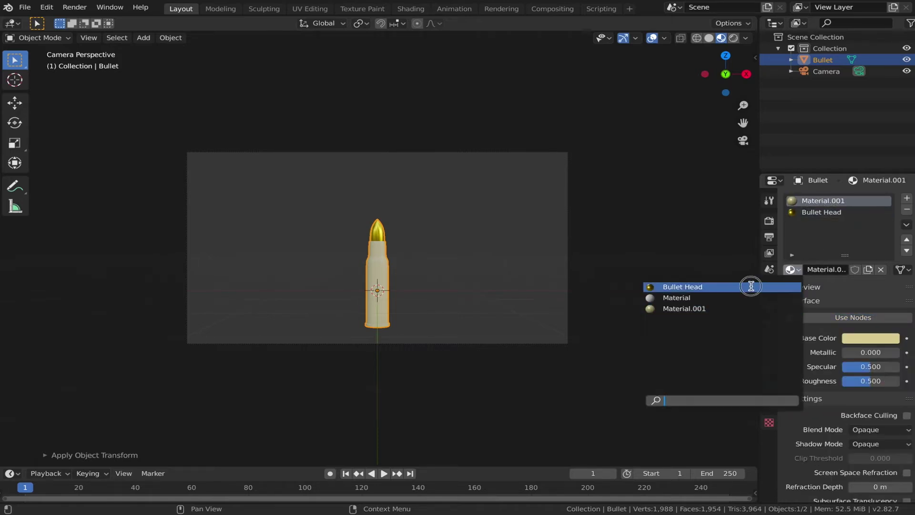
left_click(748, 286)
left_click(842, 270)
Step: Set the Roughness of the casing's copied material to about 0.436
scroll(848, 333, "down", 5)
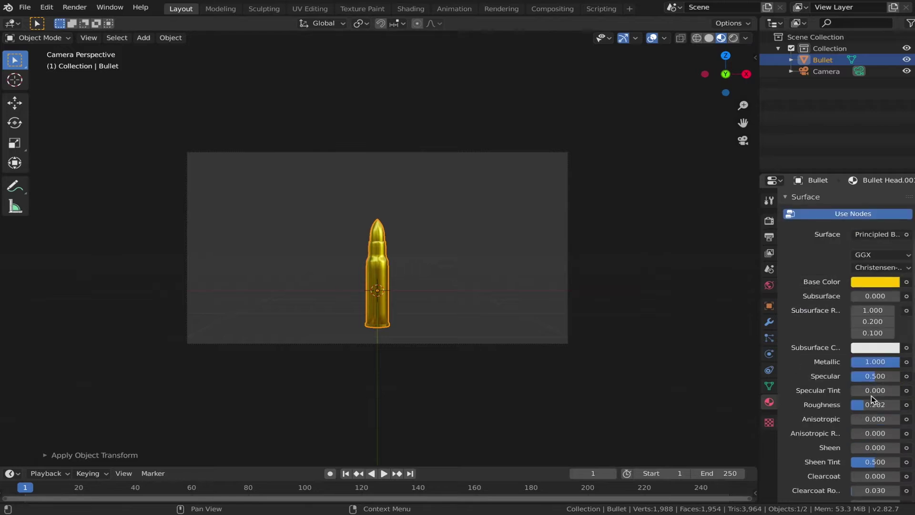
left_click_drag(875, 404, 881, 405)
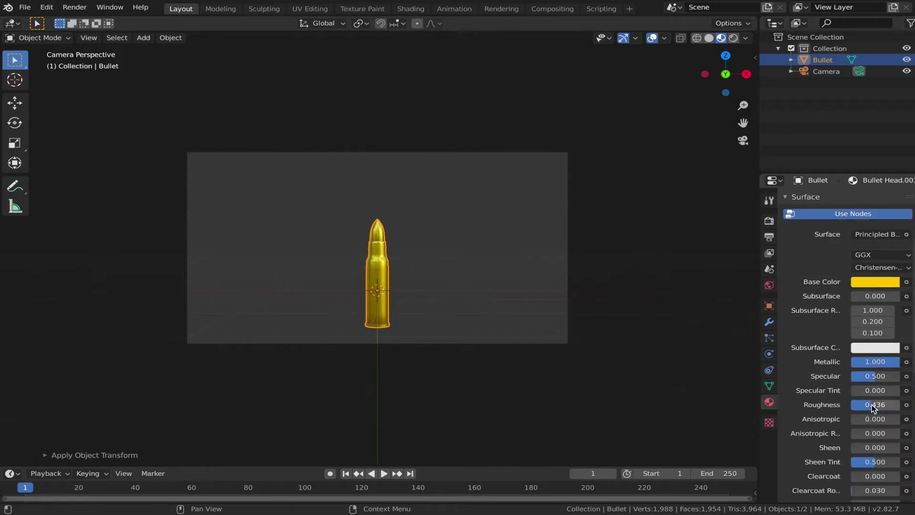
scroll(874, 407, "up", 5)
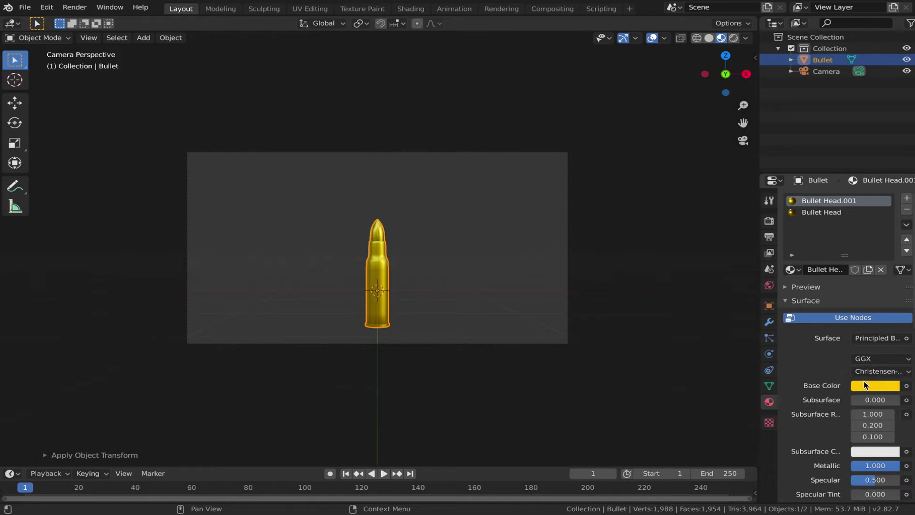
Step: Darken the casing material's golden base colour and rename the material Bullet Body
left_click(873, 386)
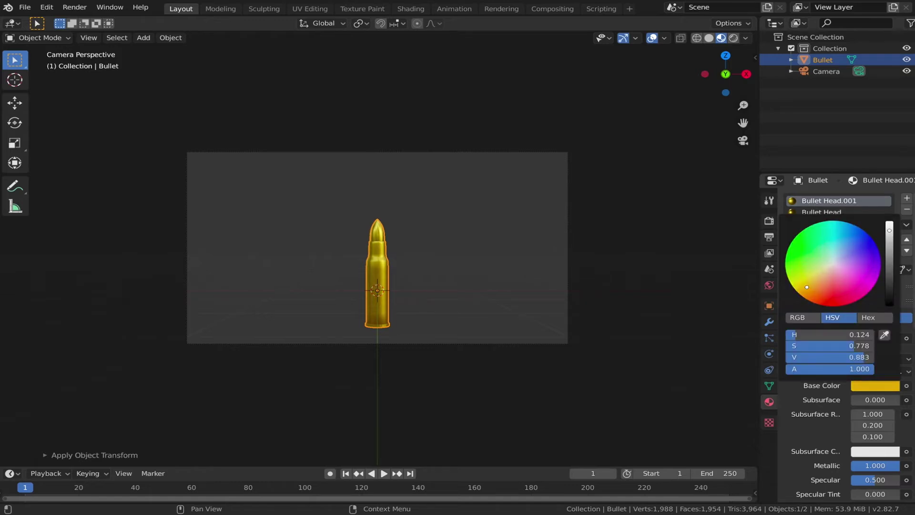
left_click_drag(860, 357, 851, 357)
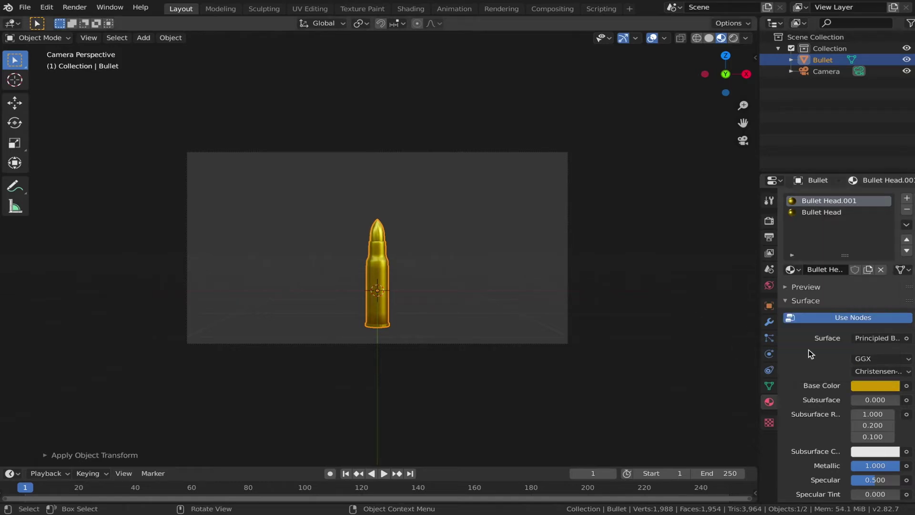
double_click(848, 201)
type("Bulle")
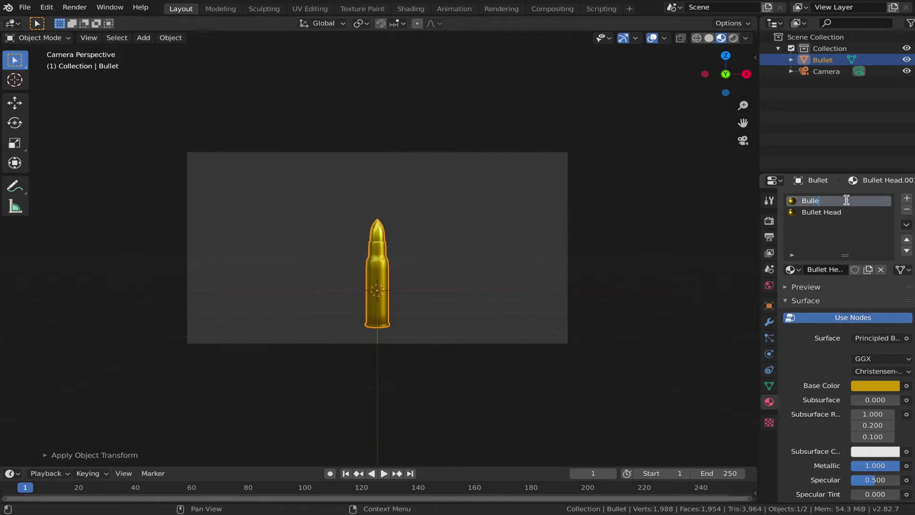
type("t Body")
key("Return")
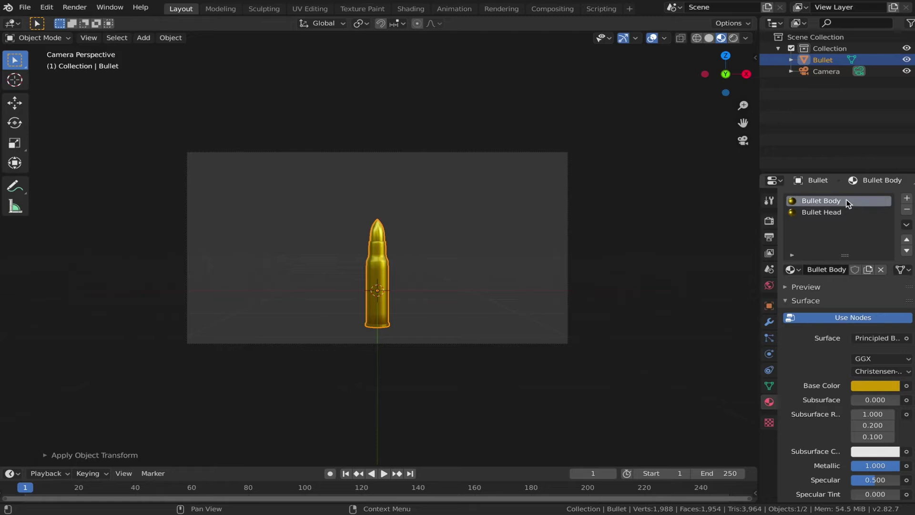
Step: Duplicate the bullet up and to the right of the original and tilt the copy about the global X axis
key("shift+d")
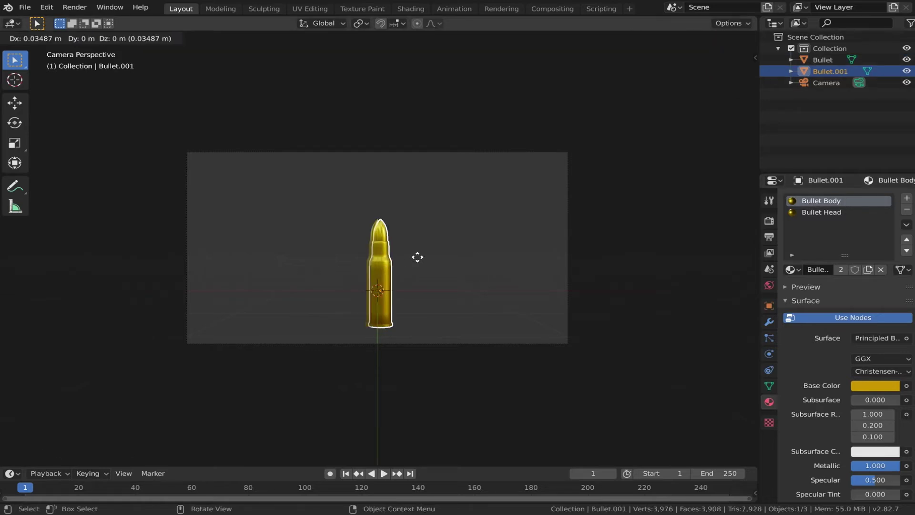
left_click(454, 233)
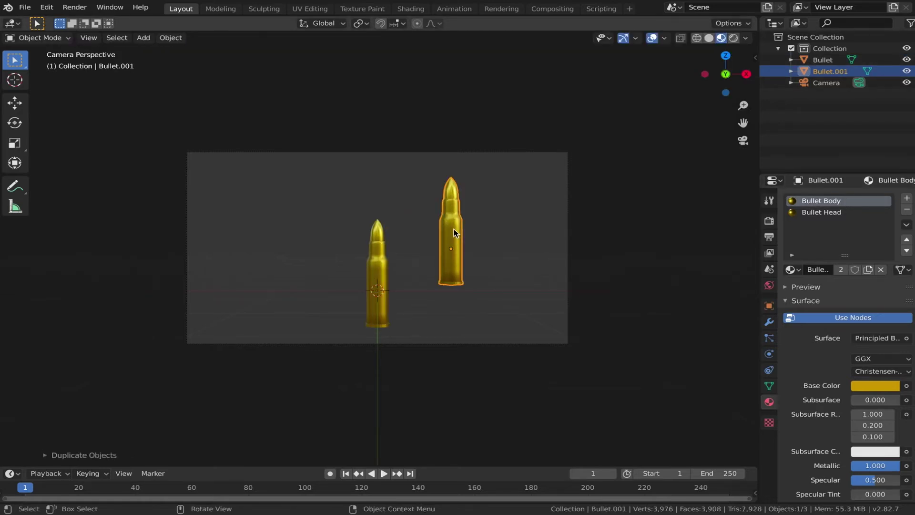
key("r")
key("x")
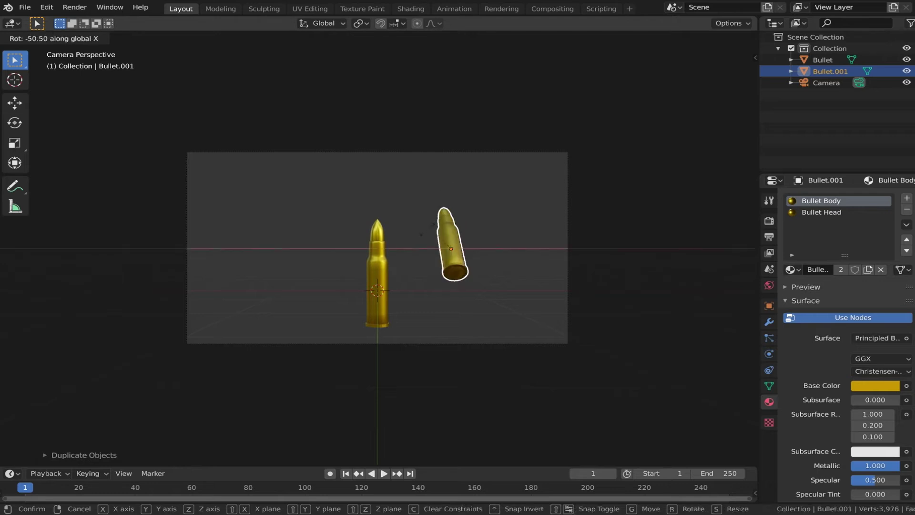
left_click(417, 232)
Step: Duplicate the tilted bullet to the lower left of the camera frame and rotate the copy about the X axis
key("shift+d")
left_click(246, 291)
key("r")
key("x")
left_click(292, 300)
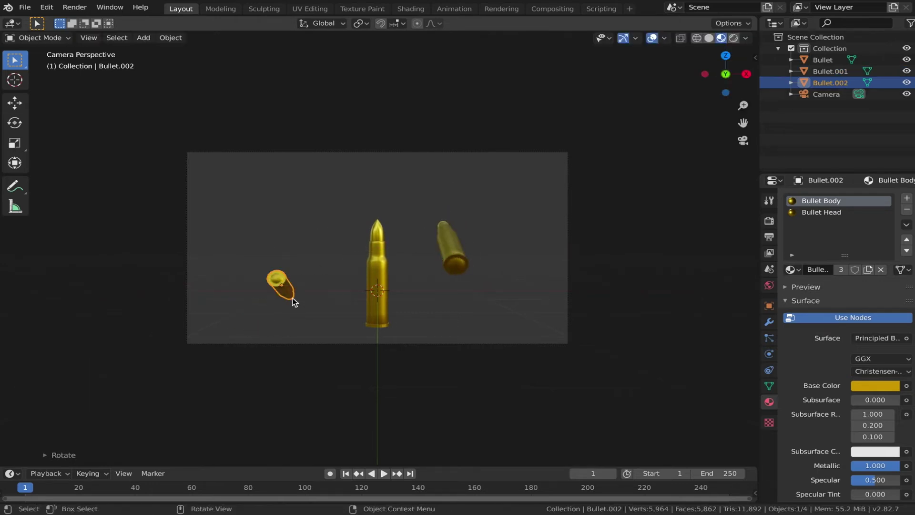
Step: Add two more bullet copies near the frame's upper left and upper right, rotating each about the Z axis
key("shift+d")
key("r")
key("z")
left_click(311, 173)
key("shift+d")
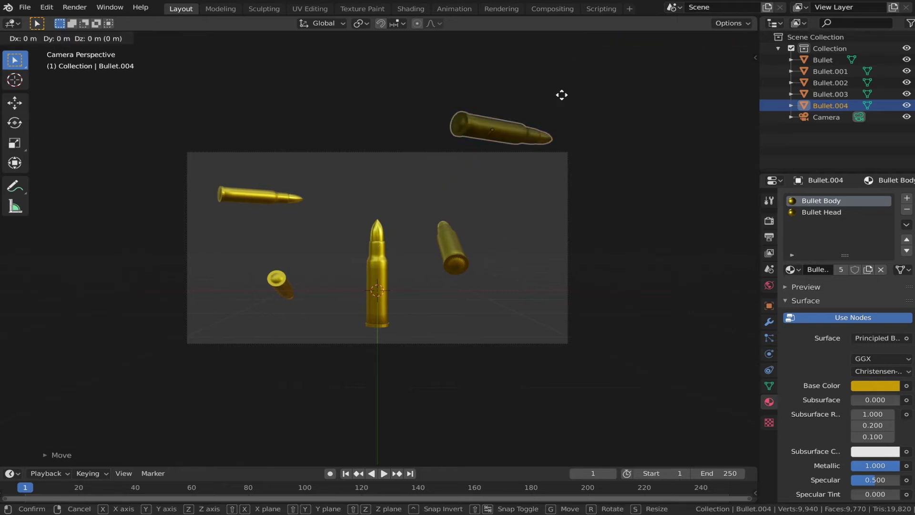
left_click(563, 148)
key("r")
key("z")
left_click(337, 262)
Step: Add a freely rotated bullet copy above the original and another copy near the frame's lower right
key("shift+d")
left_click(420, 141)
key("r")
key("r")
left_click(419, 141)
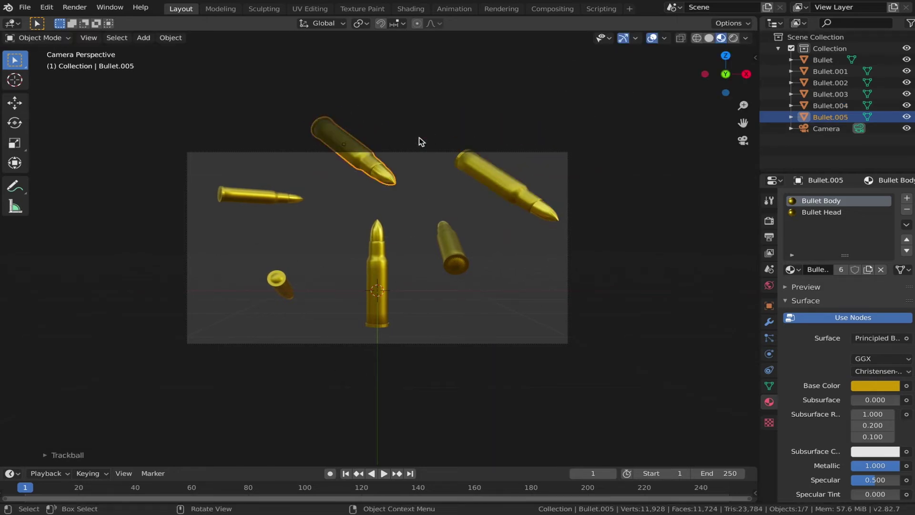
key("shift+d")
left_click(588, 216)
Step: Place two more bullet copies outside the frame's left edge, turning each with a trackball rotation
key("shift+d")
left_click(200, 199)
key("r")
key("r")
key("shift+d")
left_click(216, 130)
key("r")
key("r")
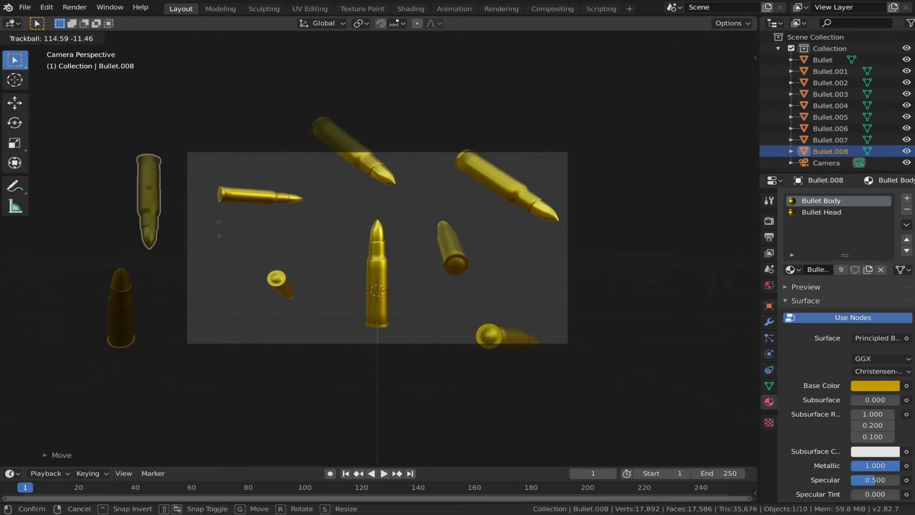
Step: Duplicate two further bullets to make eleven in total, rotating the first of them freely
key("shift+d")
key("r")
key("r")
left_click(329, 373)
key("shift+d")
left_click(572, 275)
Step: Select all eleven bullets without the camera and move them to a new collection named Bullet collection
middle_click_drag(573, 275, 506, 231)
key("a")
left_click(508, 232)
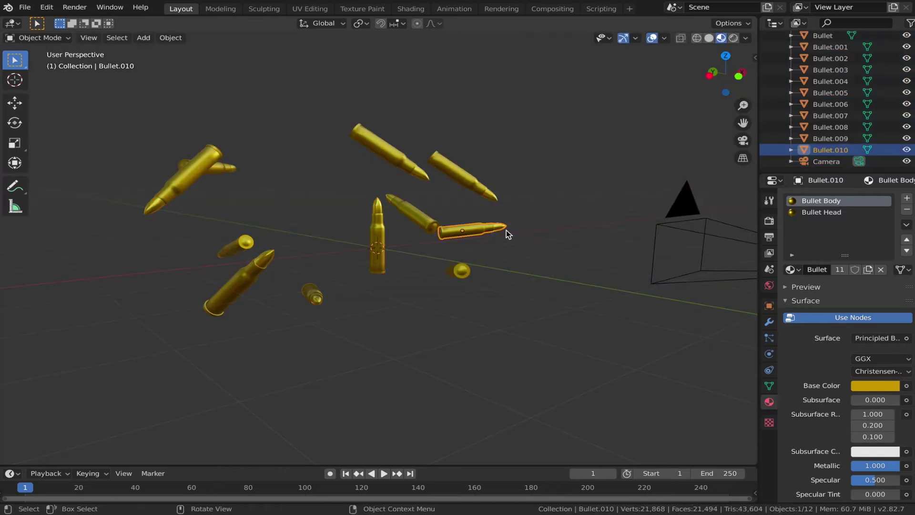
left_click_drag(141, 96, 552, 355)
key("m")
left_click(485, 333)
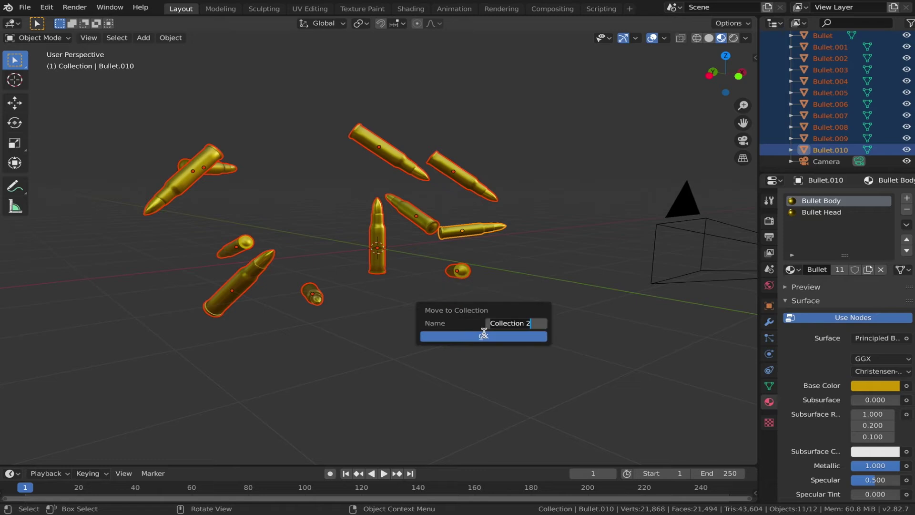
type("Bullet collection")
left_click(485, 338)
Step: Move the selected bullets along the X axis, well away from the scene's centre
key("g")
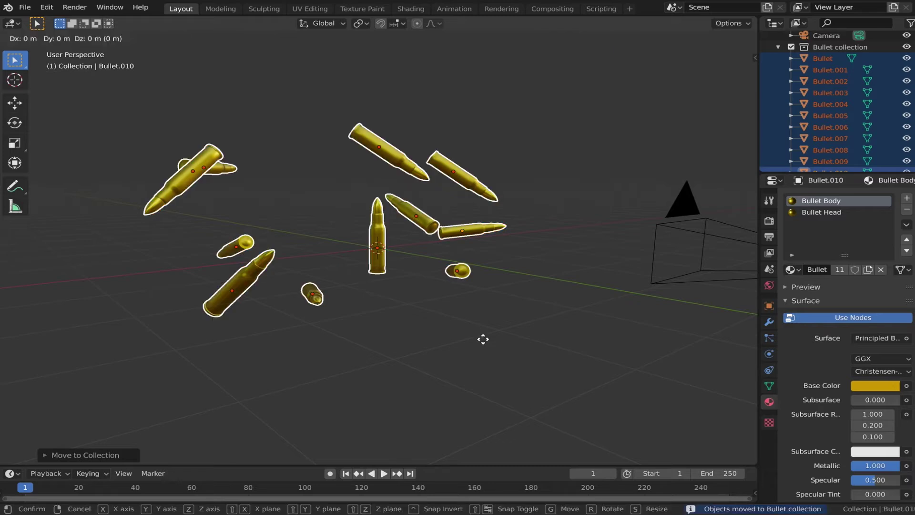
key("x")
left_click(99, 225)
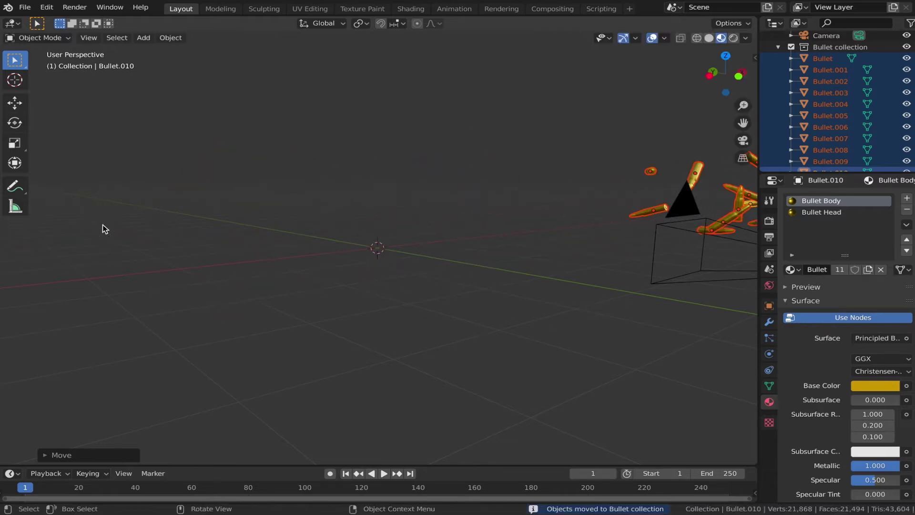
Step: Add a plane mesh at the world origin and scale it by 8
key("KP_8")
key("shift+a")
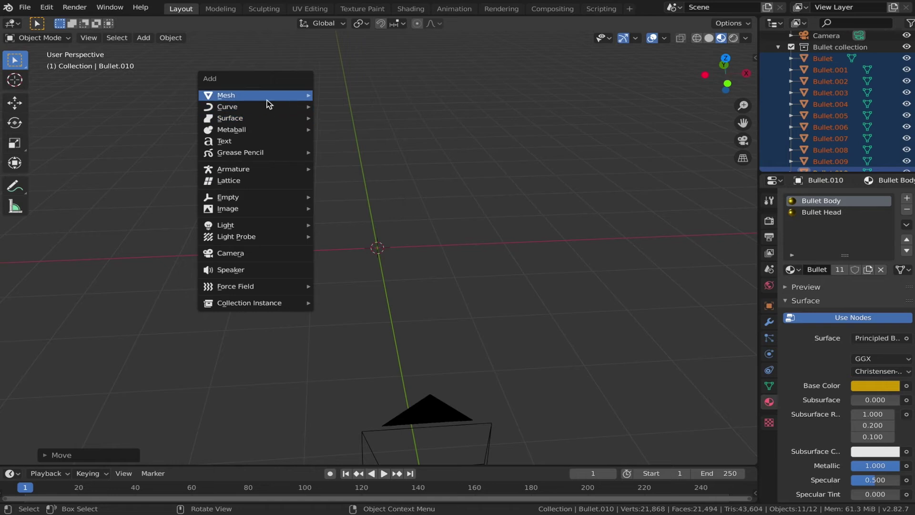
mouse_move(267, 97)
left_click(378, 95)
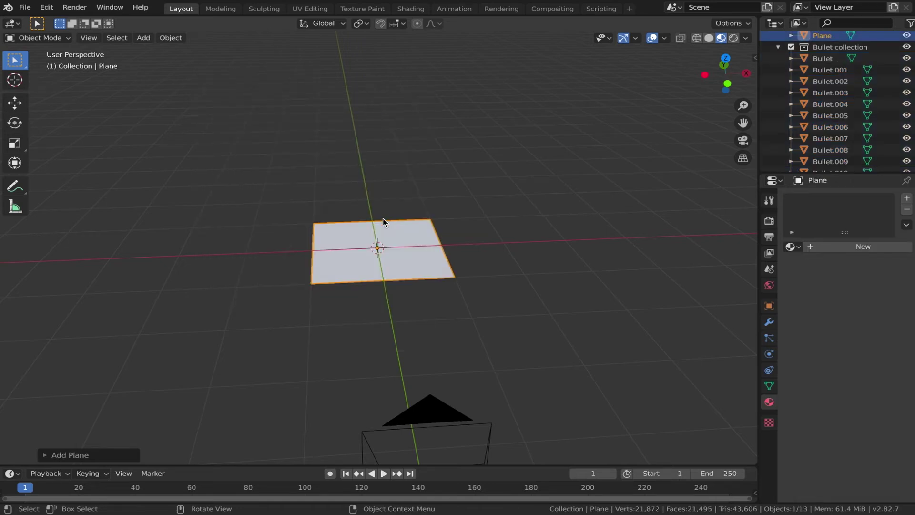
type("s10")
key("Return")
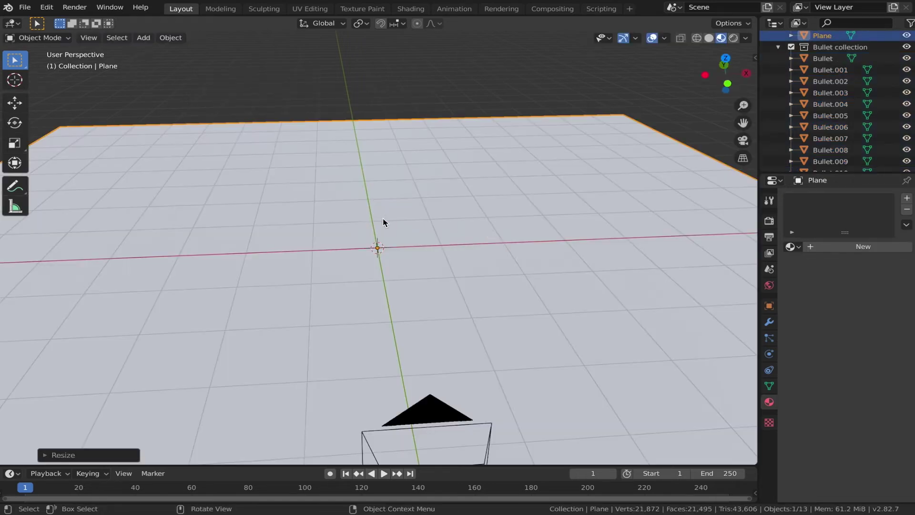
Step: Add a particle system to the plane and make it a Hair system
left_click(770, 354)
left_click(769, 338)
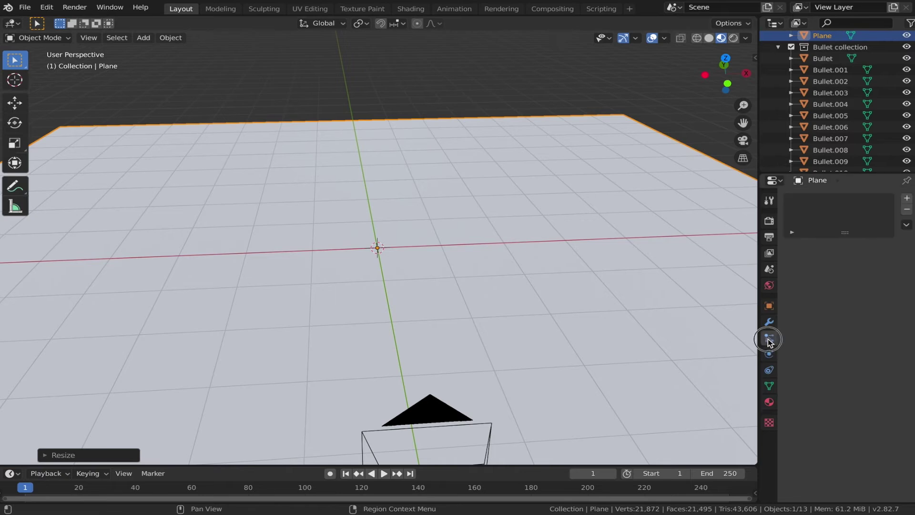
left_click(907, 198)
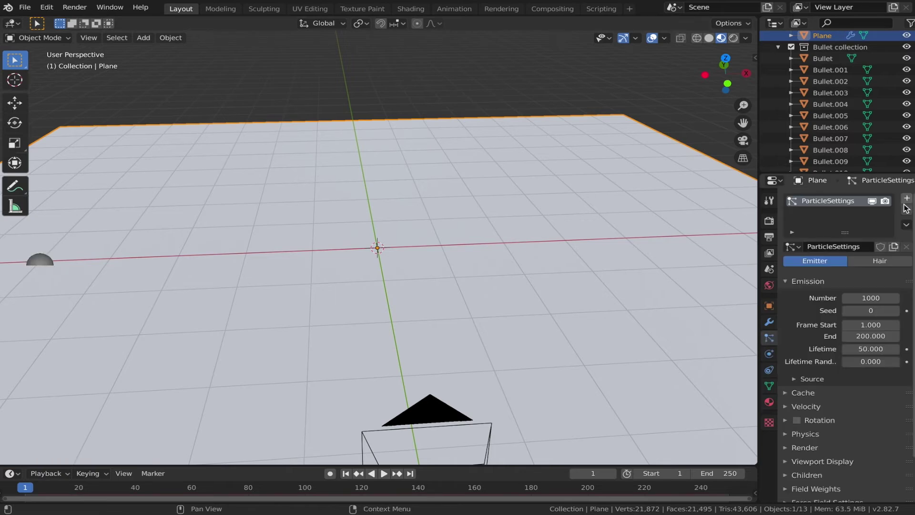
left_click(880, 261)
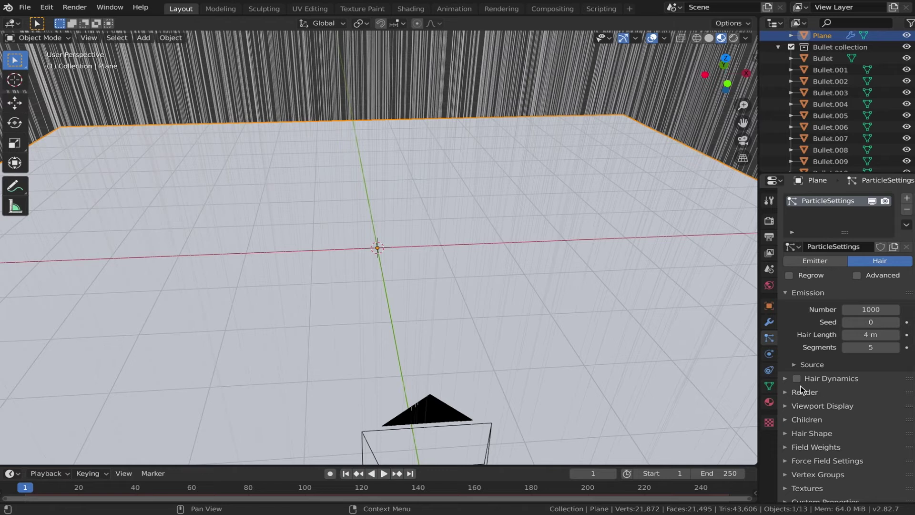
Step: Render the plane's hair particles as instances of the Bullet collection with Object Rotation enabled
left_click(804, 392)
left_click(859, 410)
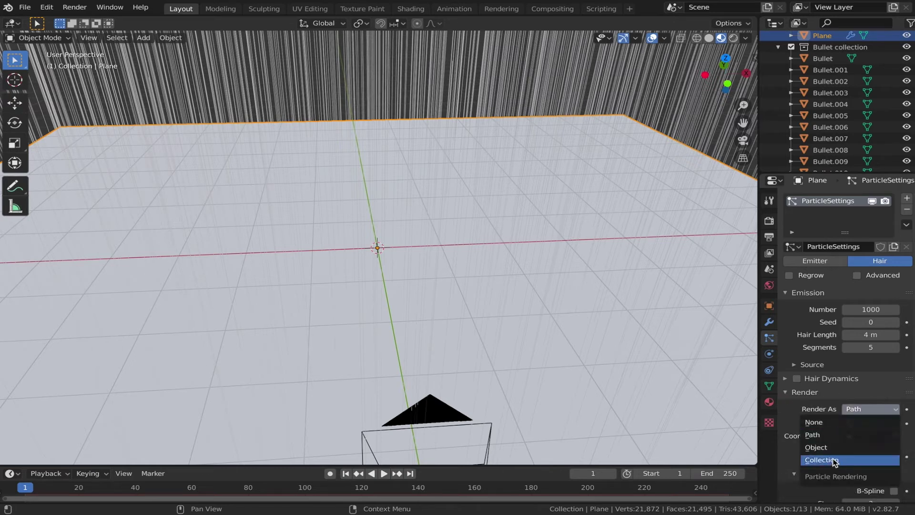
left_click(835, 460)
scroll(868, 471, "down", 3)
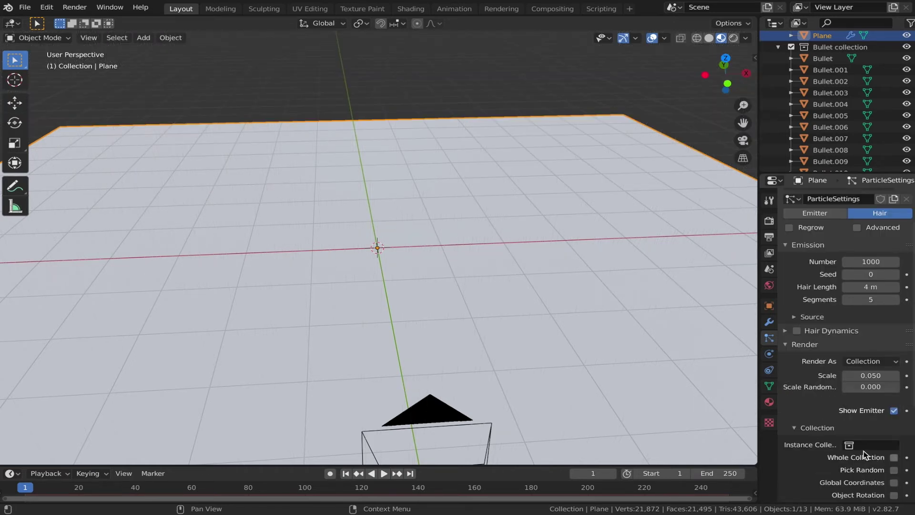
left_click(867, 446)
left_click(810, 328)
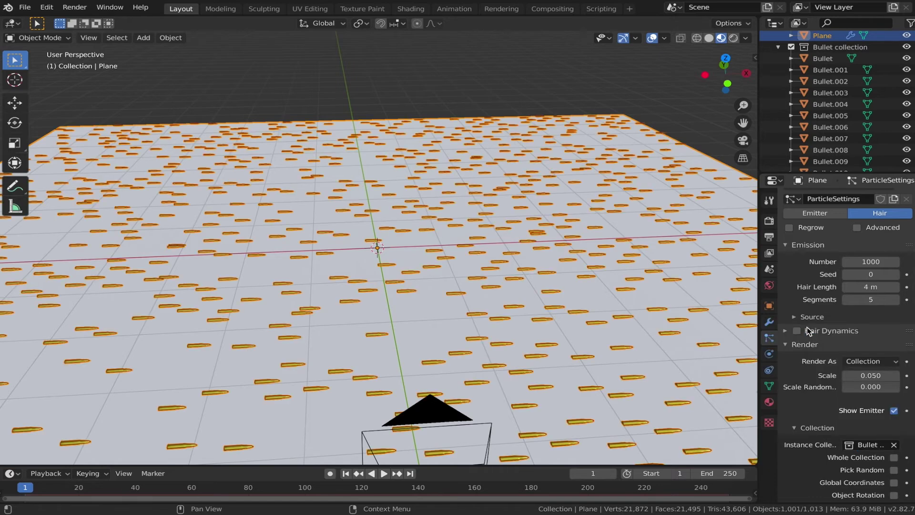
scroll(854, 415, "down", 2)
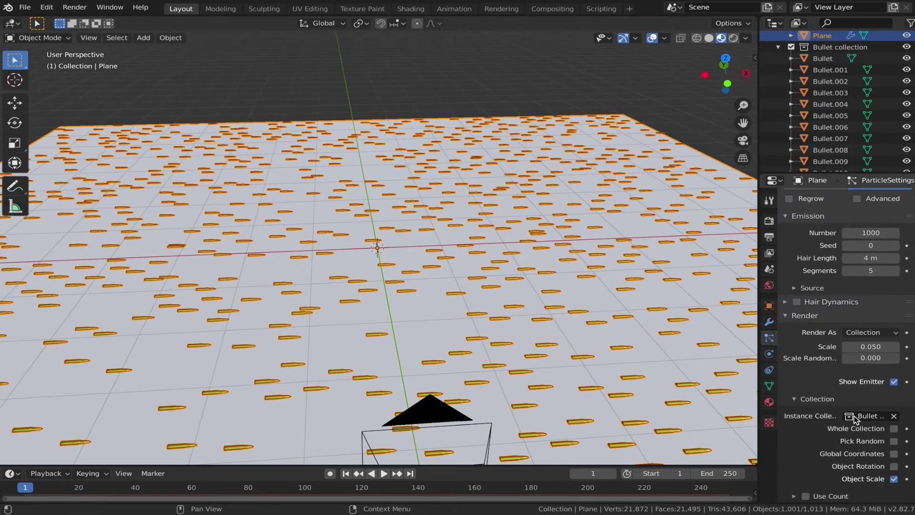
left_click(895, 467)
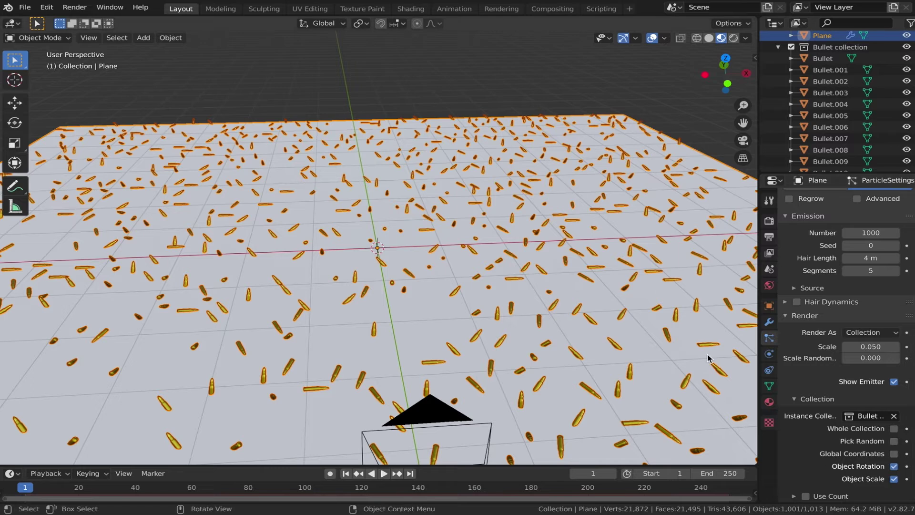
Step: Set the particles' render Scale to 0.450 and Scale Randomness to 1.000
scroll(818, 391, "down", 6)
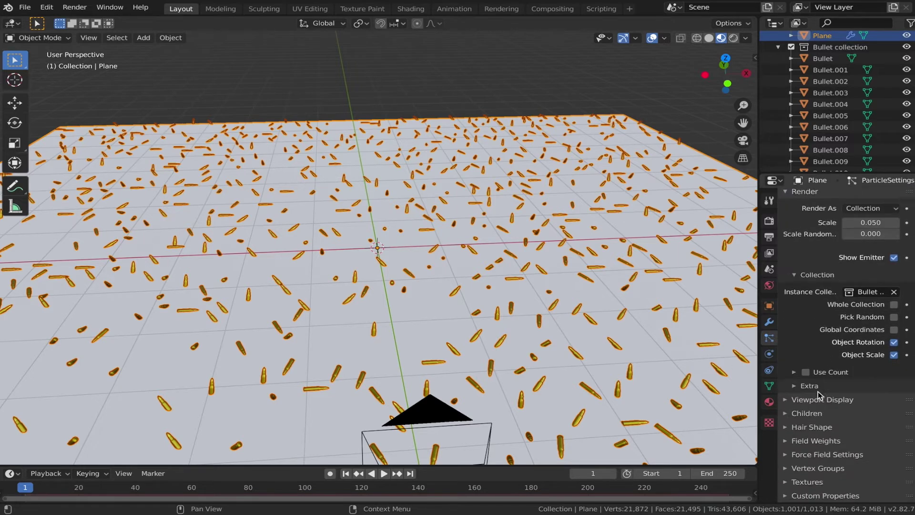
scroll(818, 391, "up", 5)
scroll(819, 395, "up", 1)
mouse_move(865, 353)
left_mouse_down()
mouse_move(901, 354)
mouse_move(890, 342)
mouse_move(906, 342)
mouse_move(871, 342)
left_mouse_up()
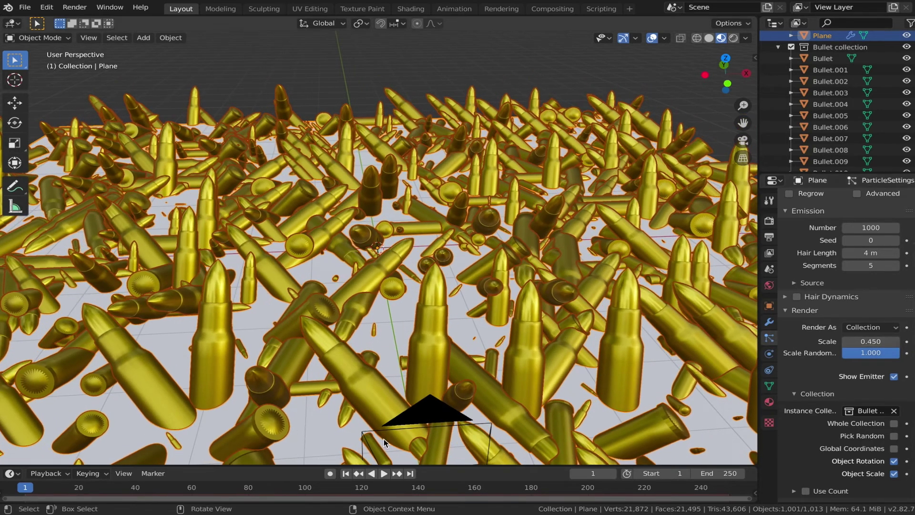
Step: Look through the active camera and move the bullet-covered plane along the Y axis to about 7.24 m
left_click(439, 413)
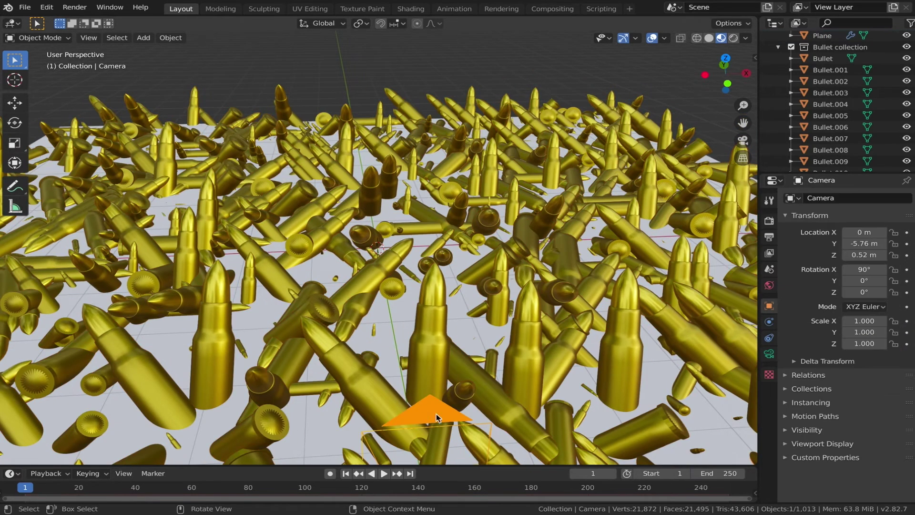
key("alt+a")
left_click(89, 38)
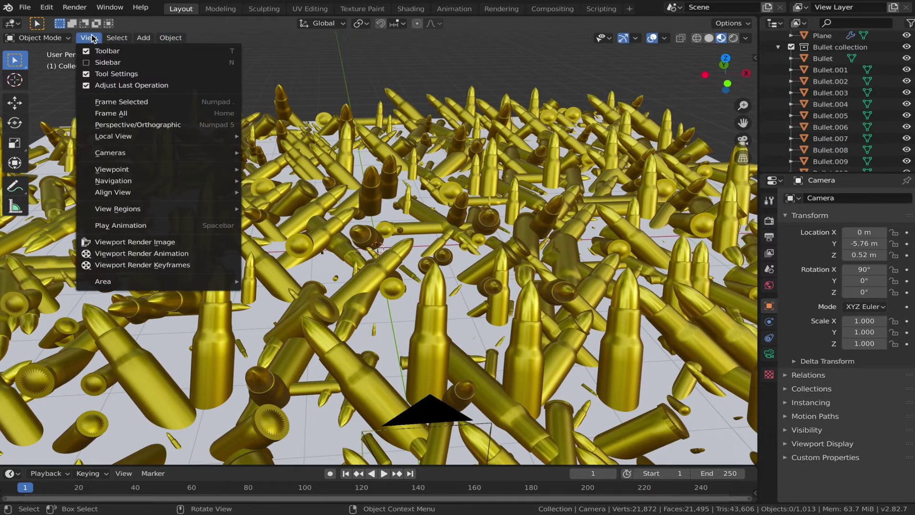
mouse_move(180, 150)
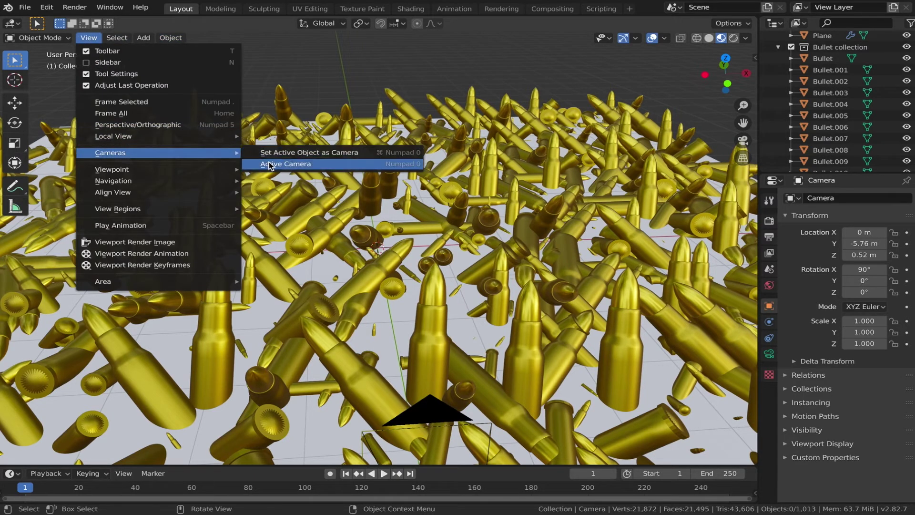
left_click(269, 164)
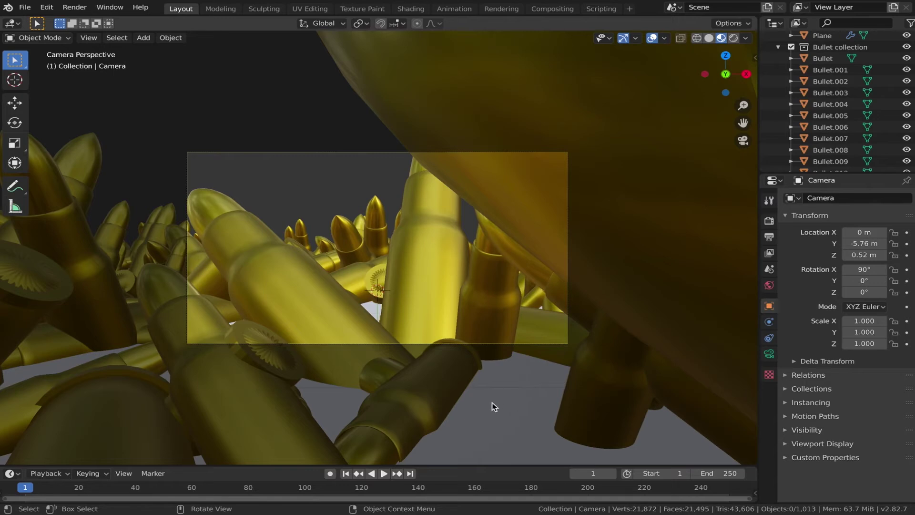
left_click(493, 406)
key("g")
key("z")
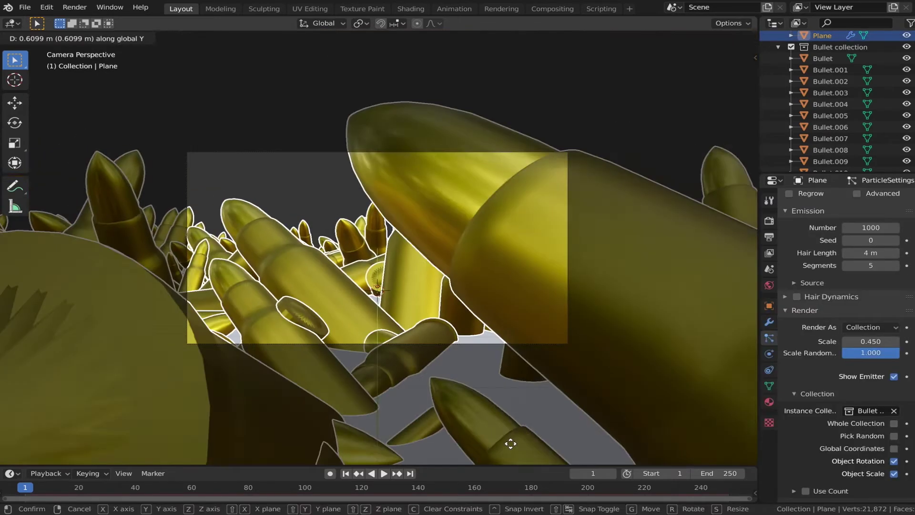
left_click(480, 251)
Step: Select the camera and raise it to a Z location of about 1.24 m
left_click(769, 305)
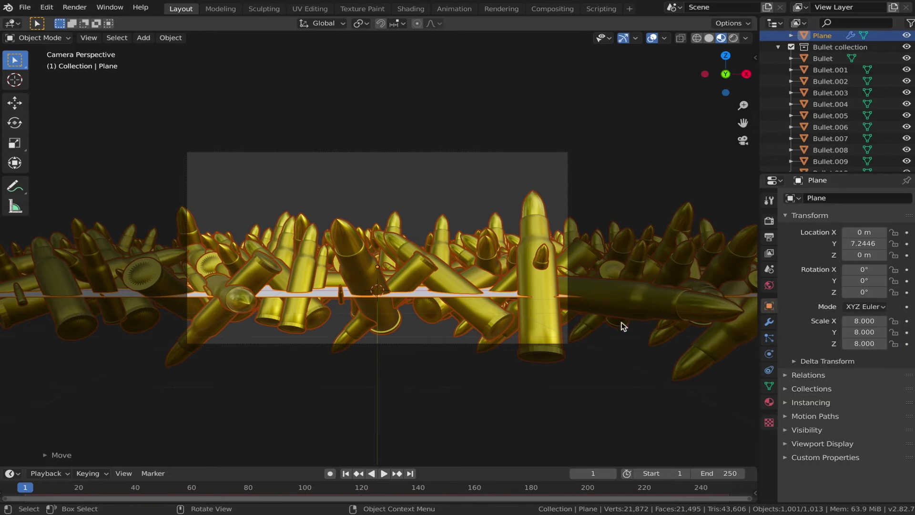
left_click(568, 320)
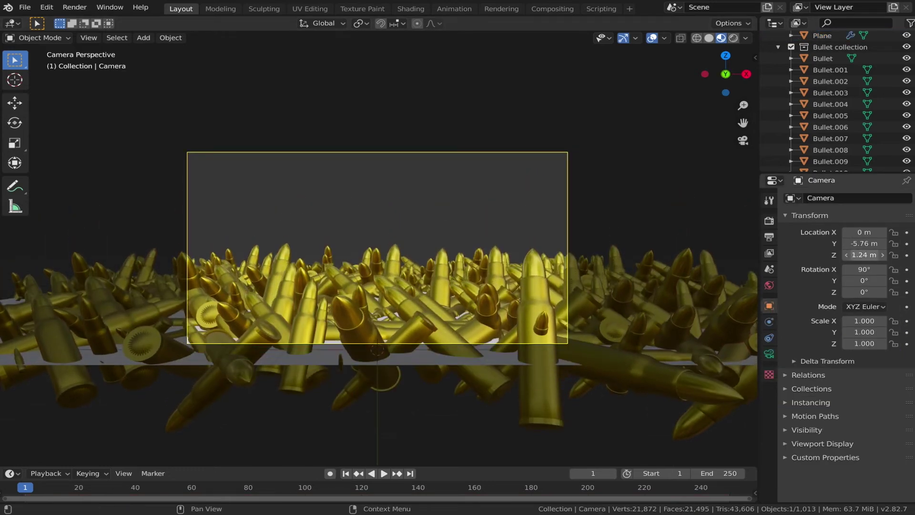
Step: Select the bullet-covered plane and set its hair particle Number to 2000
left_click(653, 296)
left_click(769, 354)
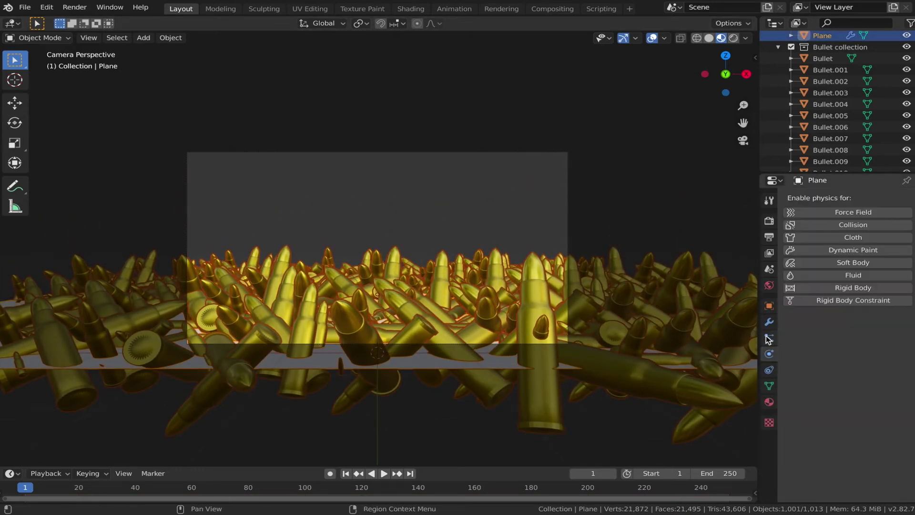
left_click(769, 337)
scroll(873, 308, "up", 4)
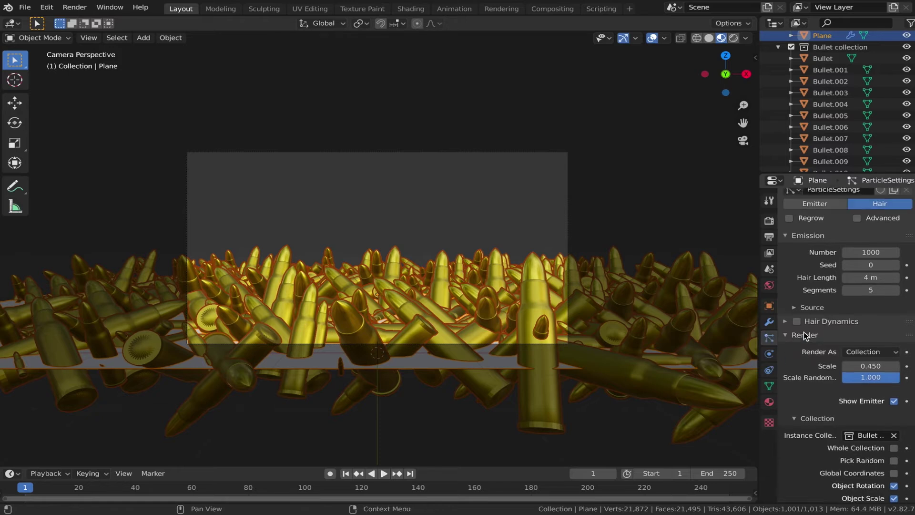
left_click(871, 309)
type("20")
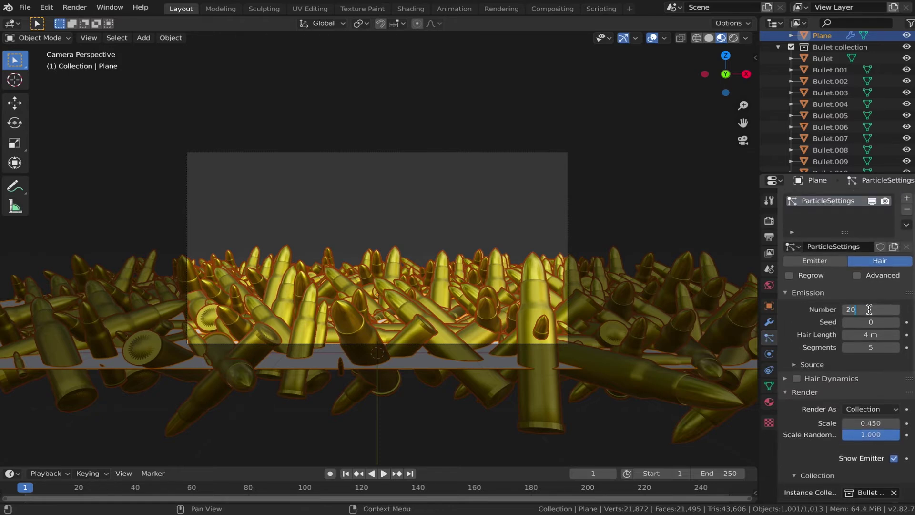
type("00")
key("Return")
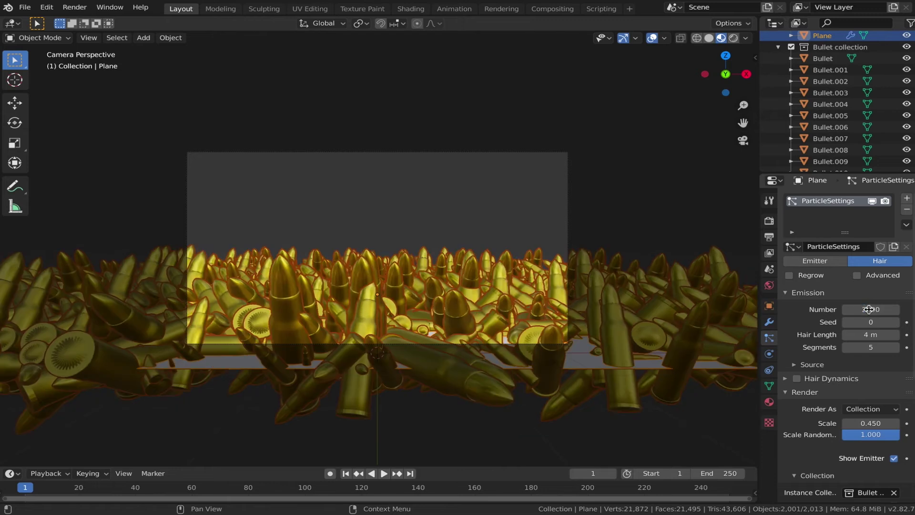
Step: Set the plane's hair particle Number to 1500 and its Seed to 1
left_click(870, 309)
type("1500")
key("Return")
left_click(896, 322)
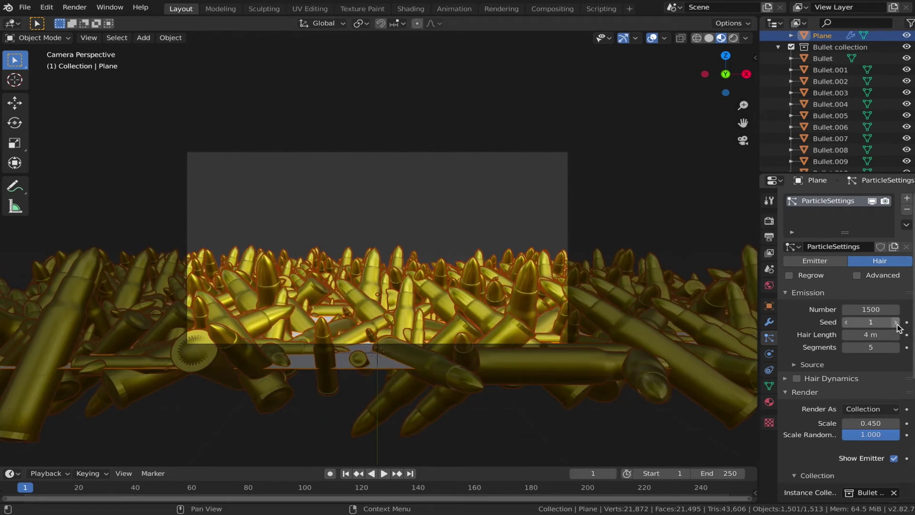
Step: Enable Collision physics on the bullet-covered plane
left_click(769, 354)
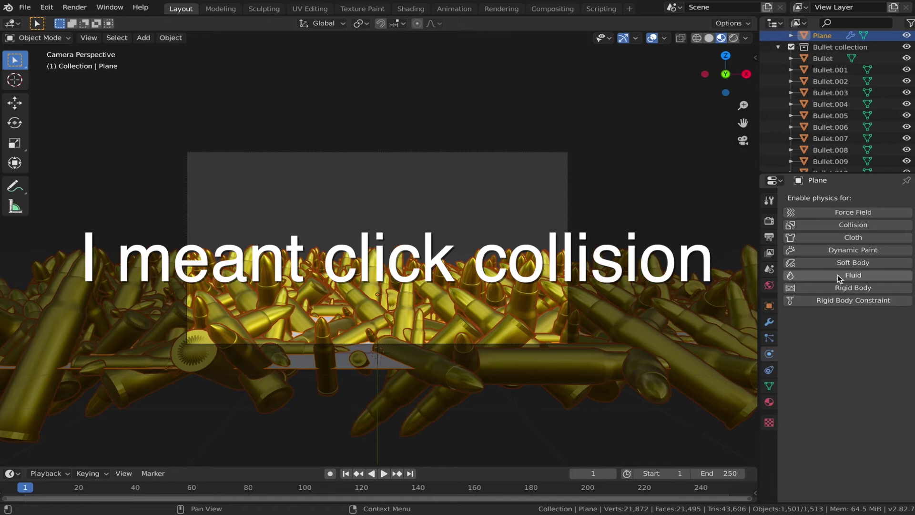
left_click(834, 225)
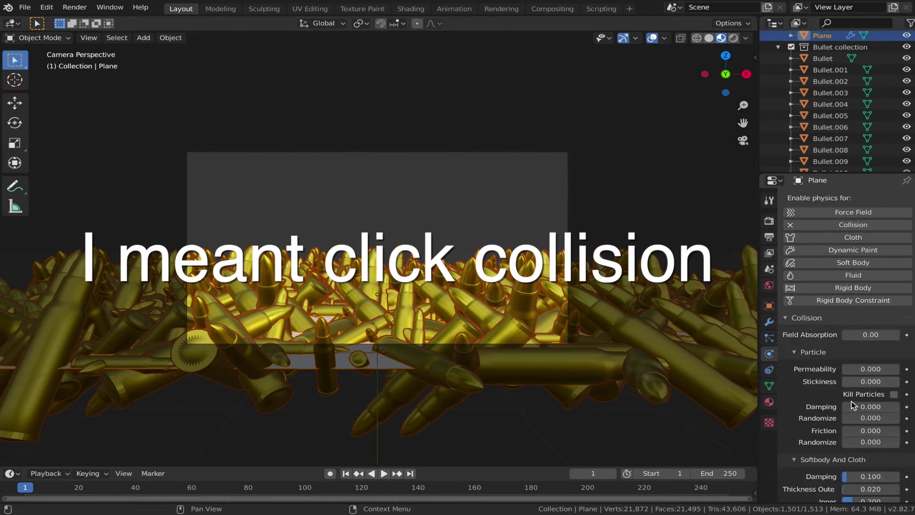
scroll(853, 405, "down", 3)
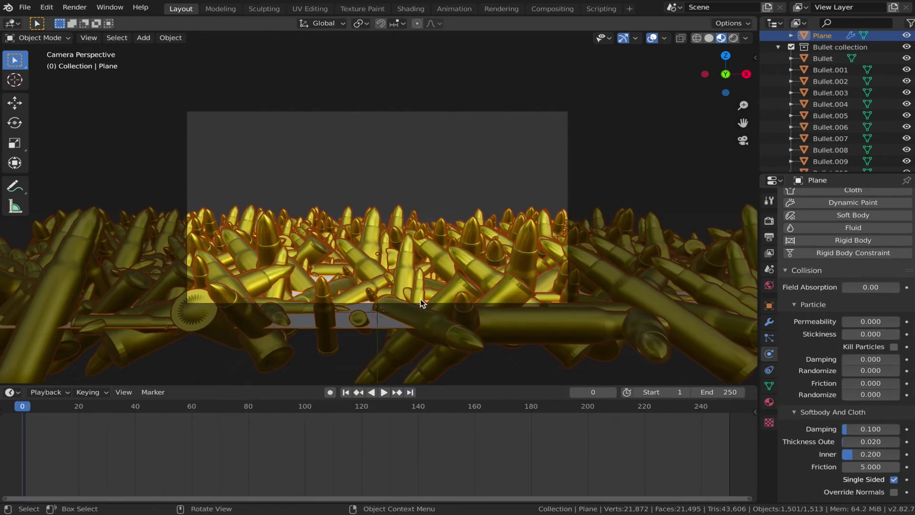
Step: Duplicate the plane and raise the copy along the Z axis to the upper edge of the camera frame
key("shift")
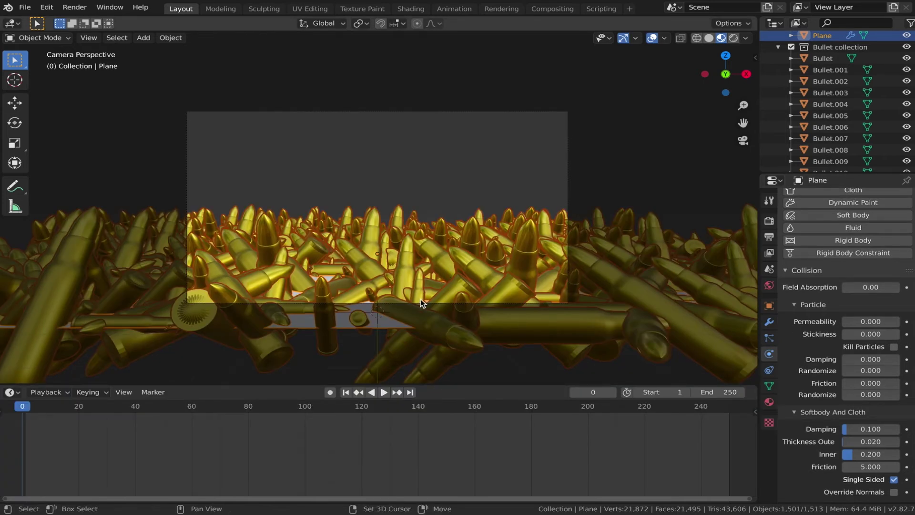
key("shift+d")
key("z")
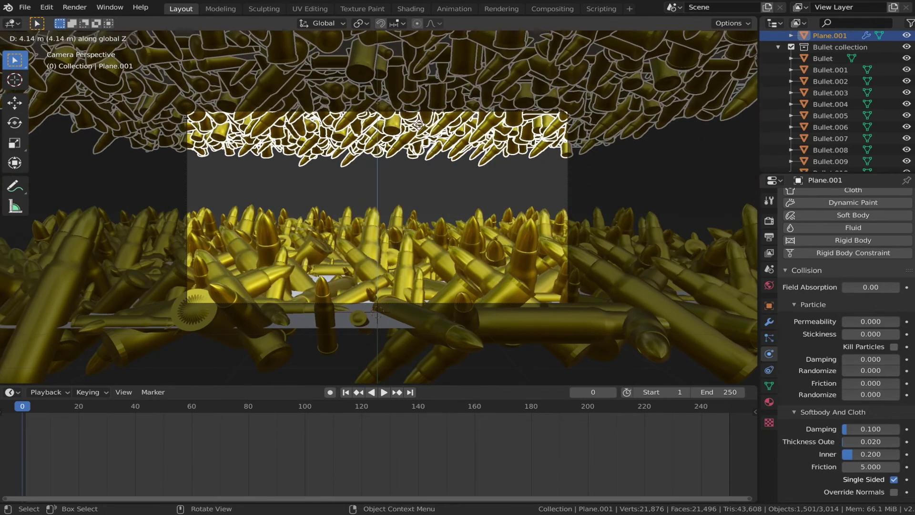
left_click(417, 106)
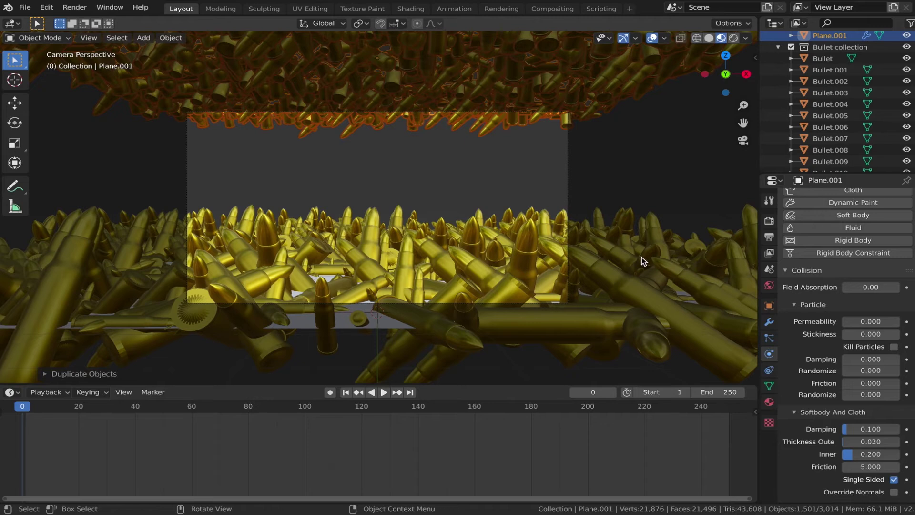
Step: Make the upper plane's particle settings single-user and change them from Hair to Emitter
scroll(845, 304, "up", 3)
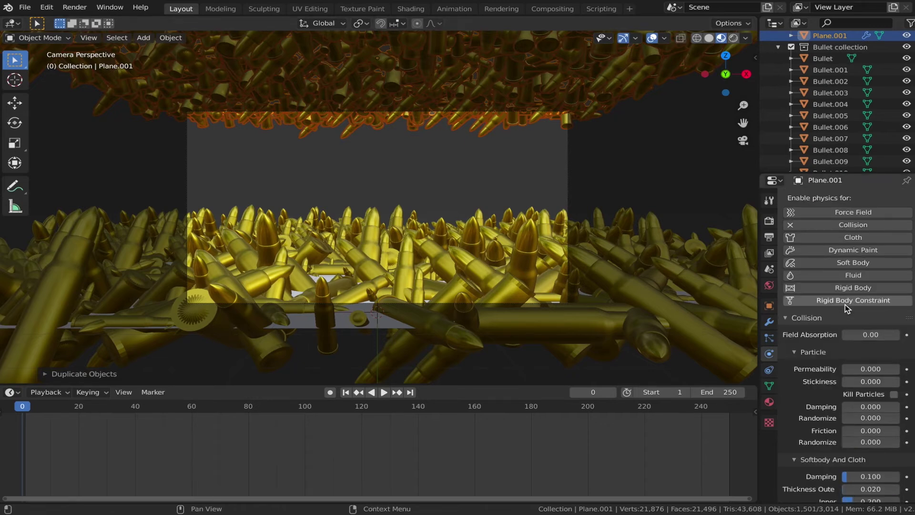
left_click(769, 338)
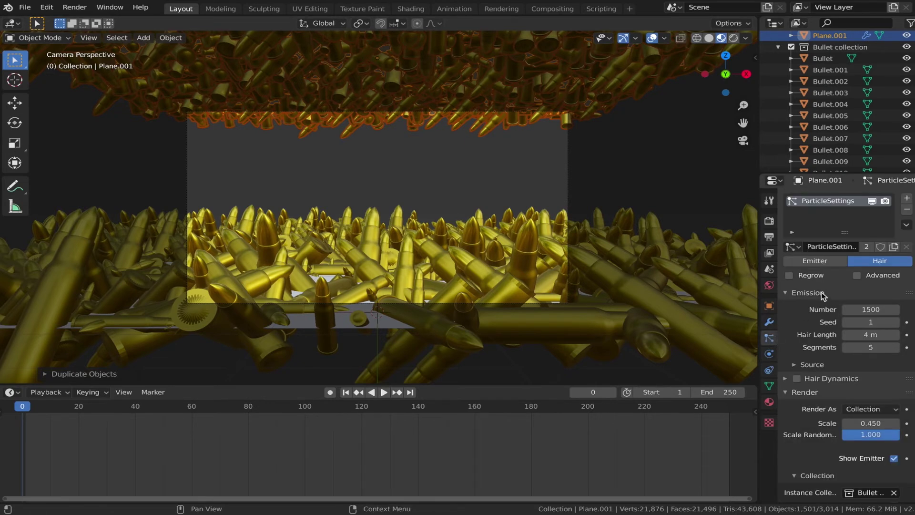
left_click(870, 246)
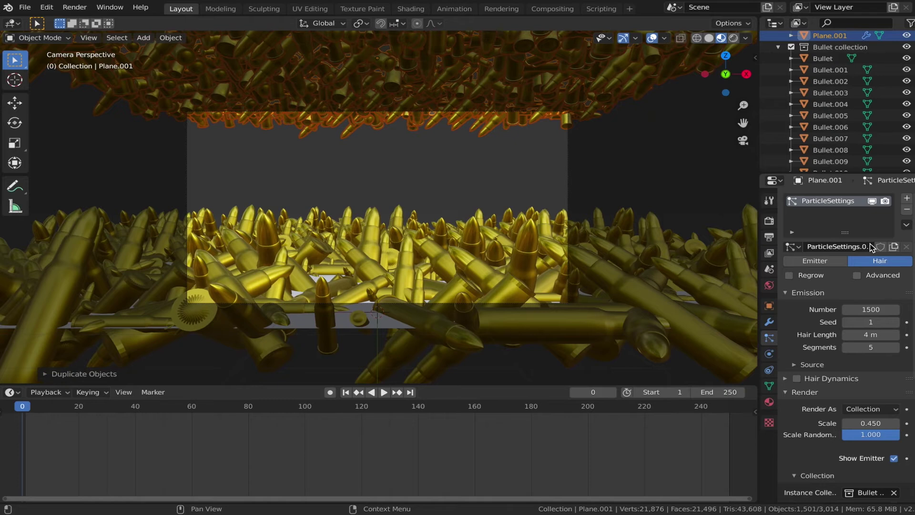
left_click(815, 261)
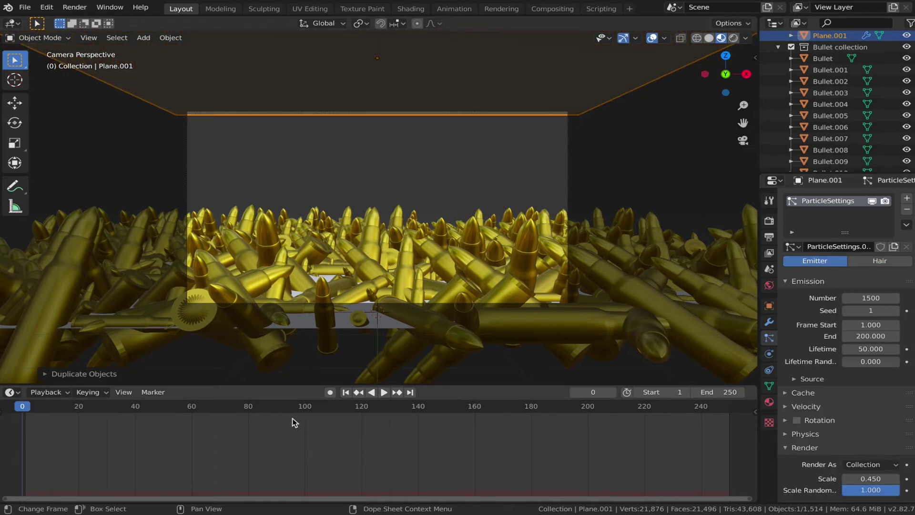
Step: Play the falling-bullet simulation, and set the lower plane's collision particle Damping to 1.000
key("space")
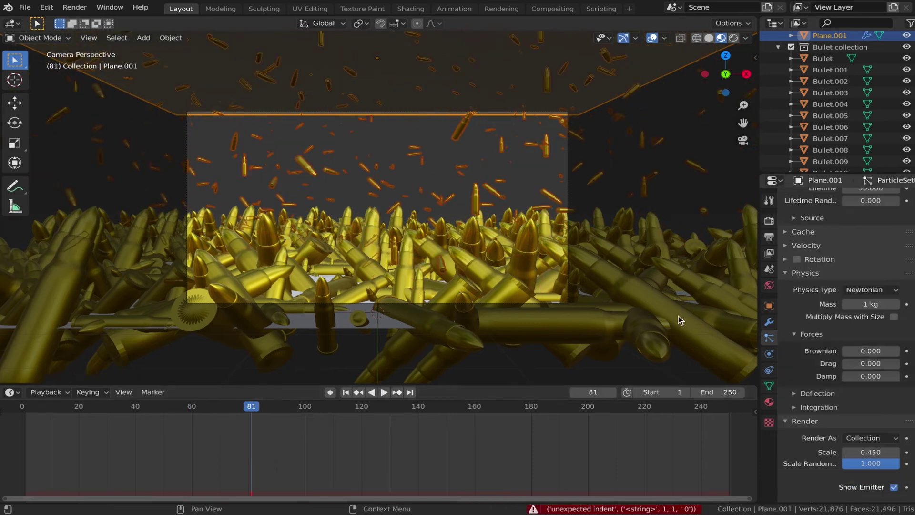
left_click(677, 318)
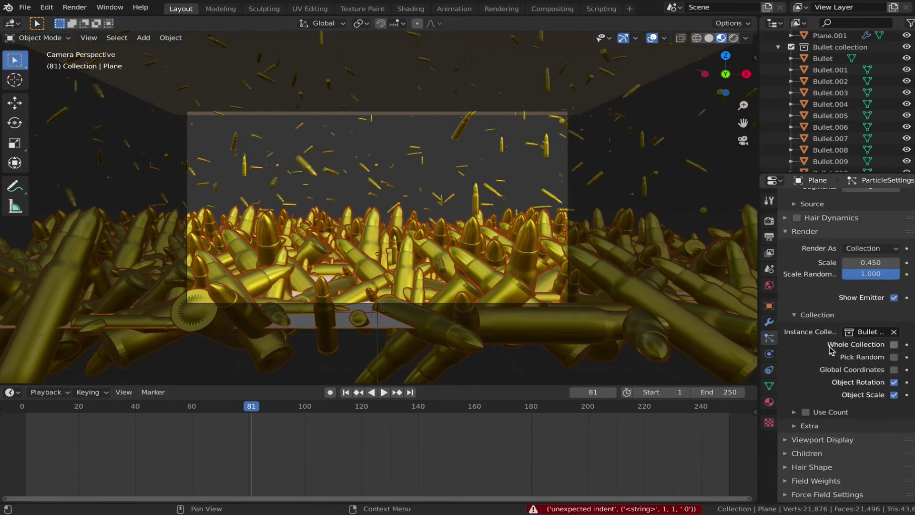
scroll(832, 350, "up", 5)
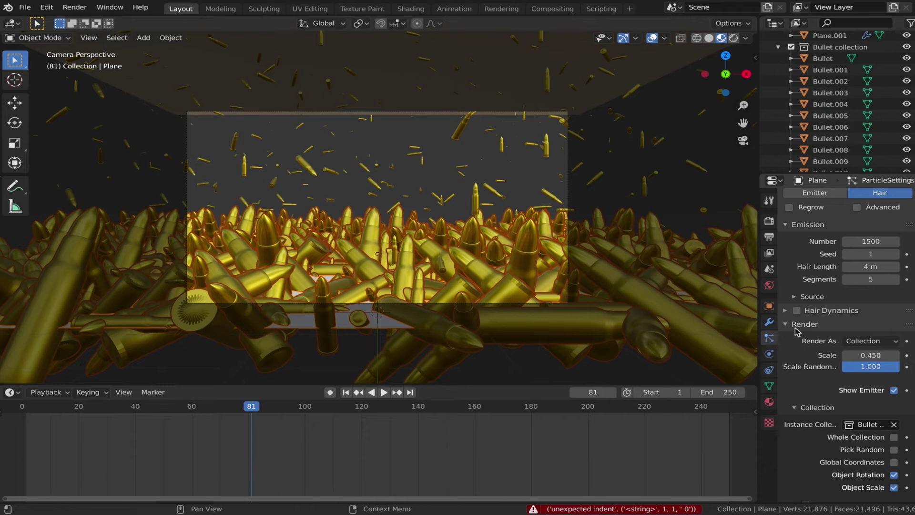
left_click(769, 353)
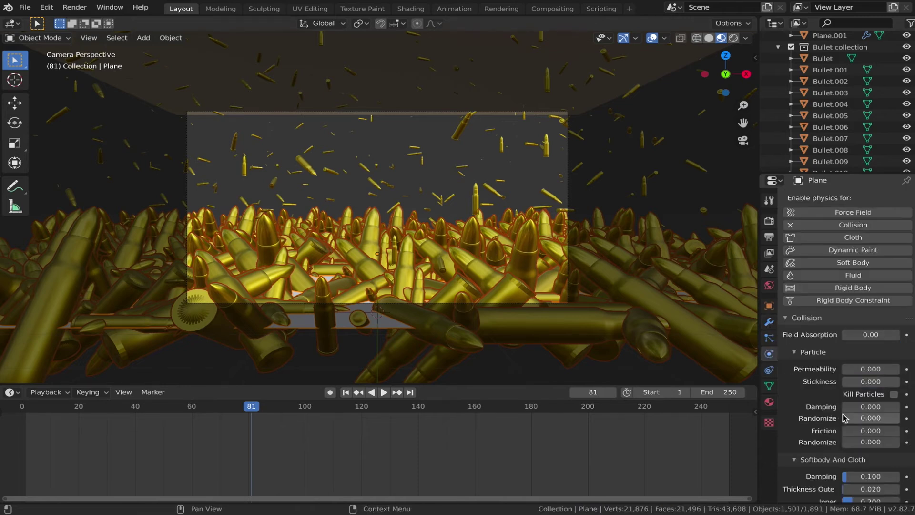
Step: Set the scene's end frame and the upper plane's particle emission End to 120, and toggle playback of the simulation
scroll(853, 397, "down", 2)
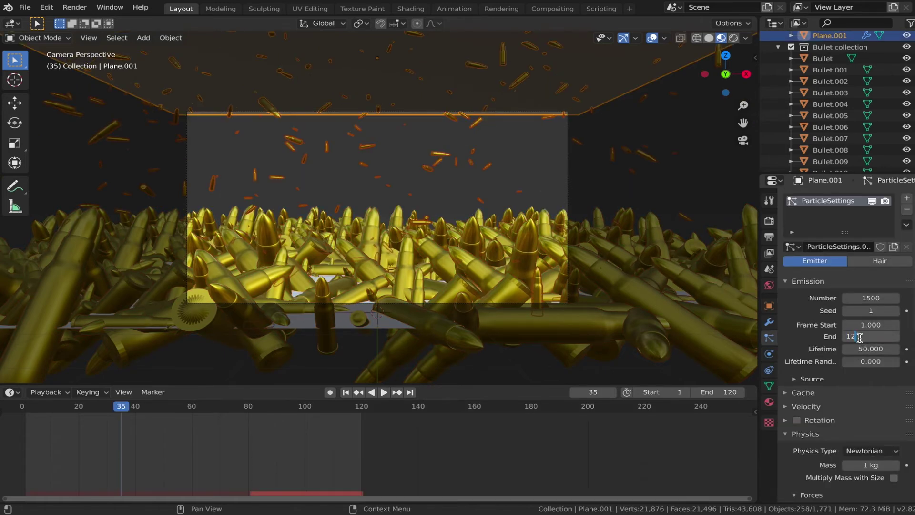
key("space")
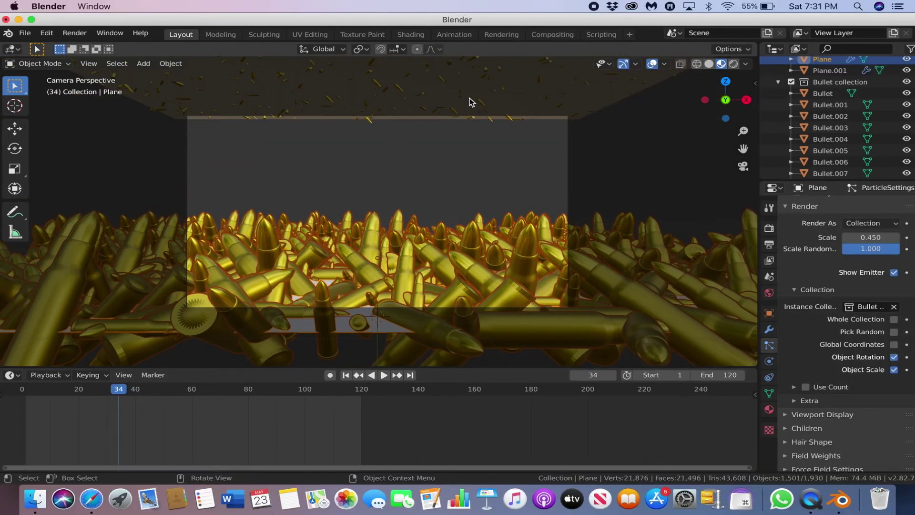
Step: Select the upper plane and examine the Forces and Deflection options of its particle physics
left_click(471, 102)
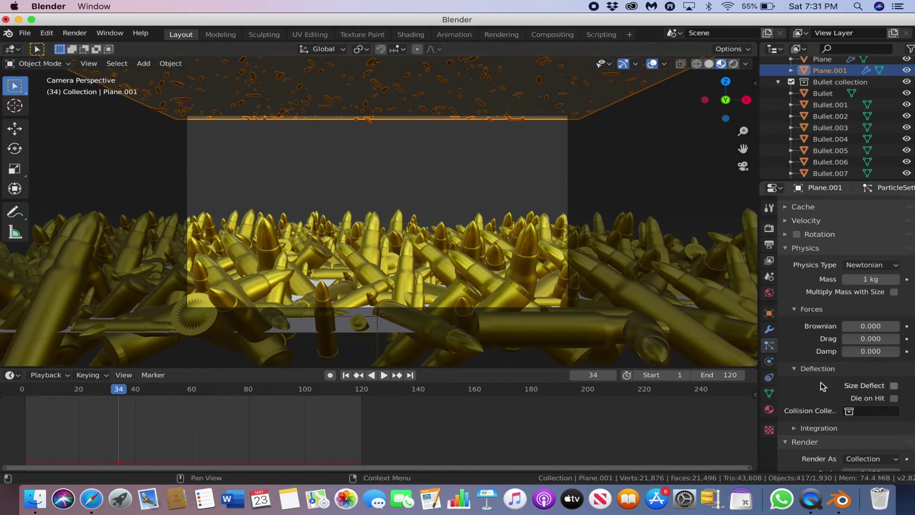
left_click(794, 368)
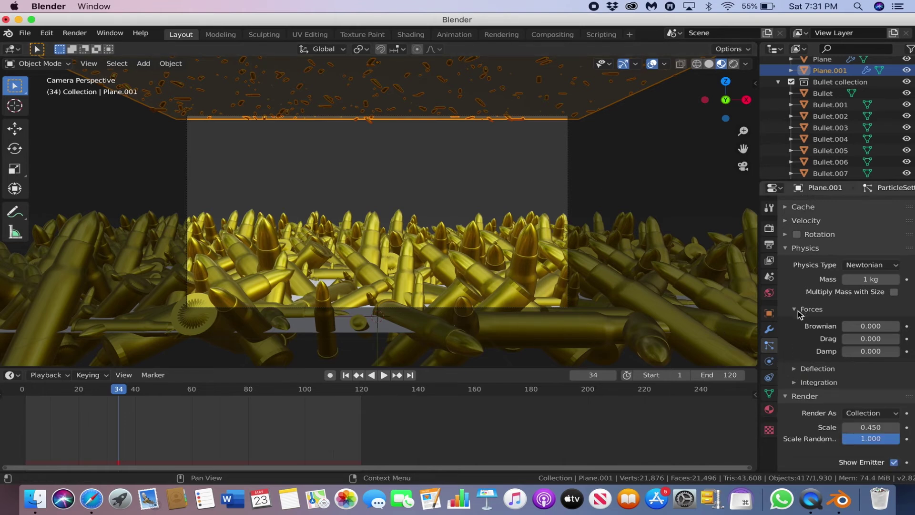
left_click(797, 368)
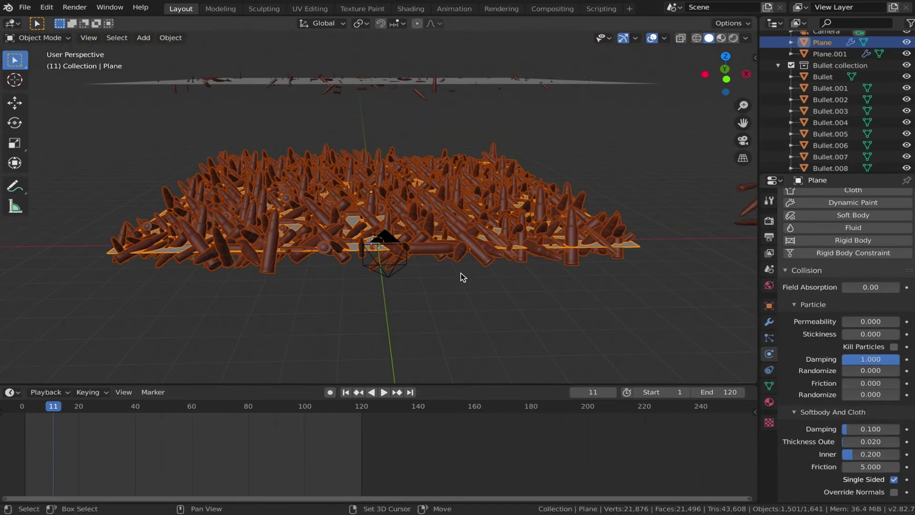
Step: Add an area light and raise it along the Z axis above the bullets
key("shift+a")
mouse_move(521, 402)
left_click(551, 441)
key("g")
key("z")
left_click(459, 204)
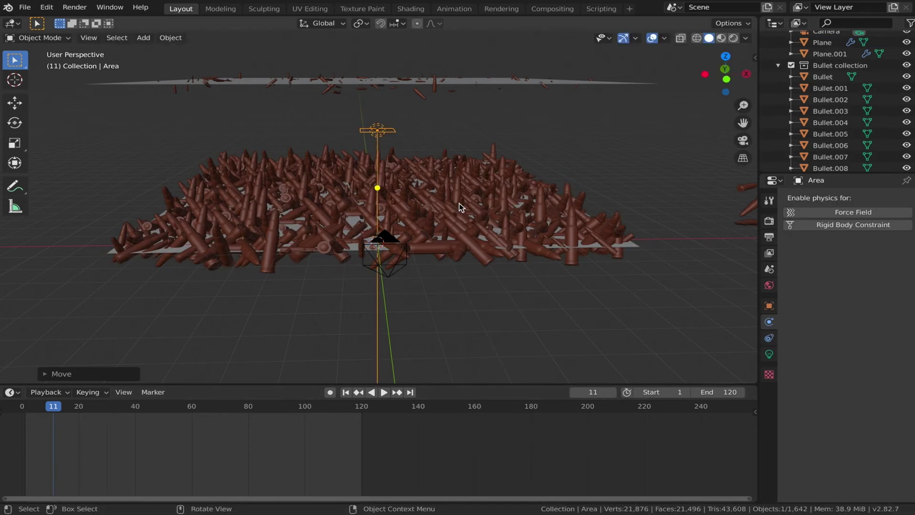
type("rx90")
key("Return")
key("ctrl+z")
Step: Rotate the area light 90° about Y and move it about 8.4 m along the X axis, beside the bullets
type("ry90")
key("Return")
key("g")
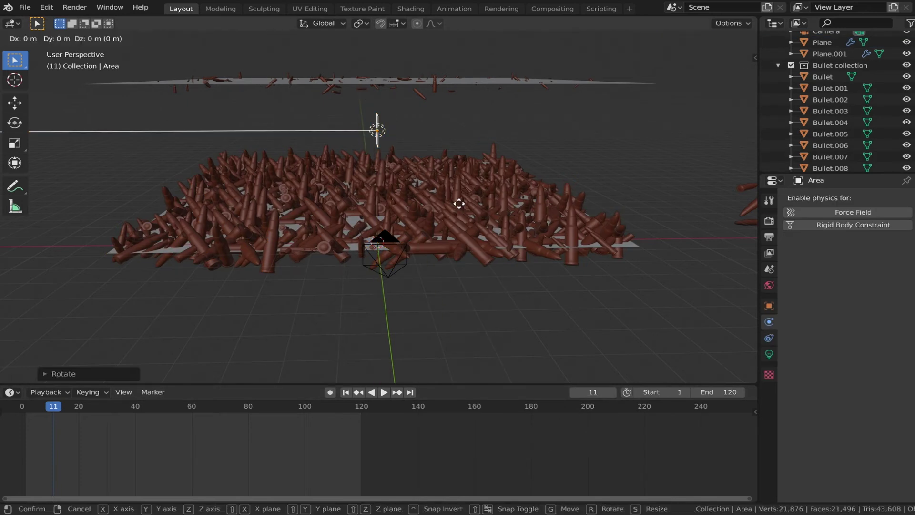
key("x")
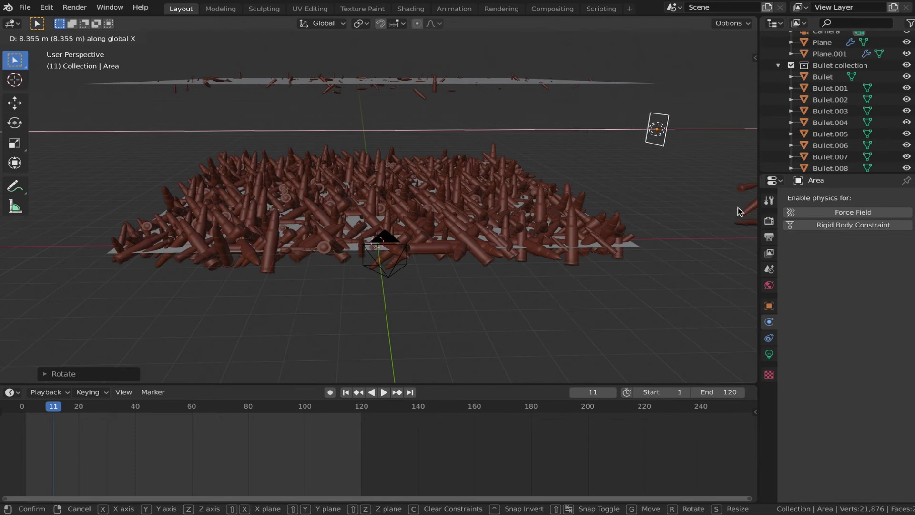
left_click(738, 207)
Step: Tilt the area light about the Y axis down toward the bullets and move it back along the plane's side
key("r")
key("y")
left_click(662, 206)
middle_click_drag(662, 207, 687, 229)
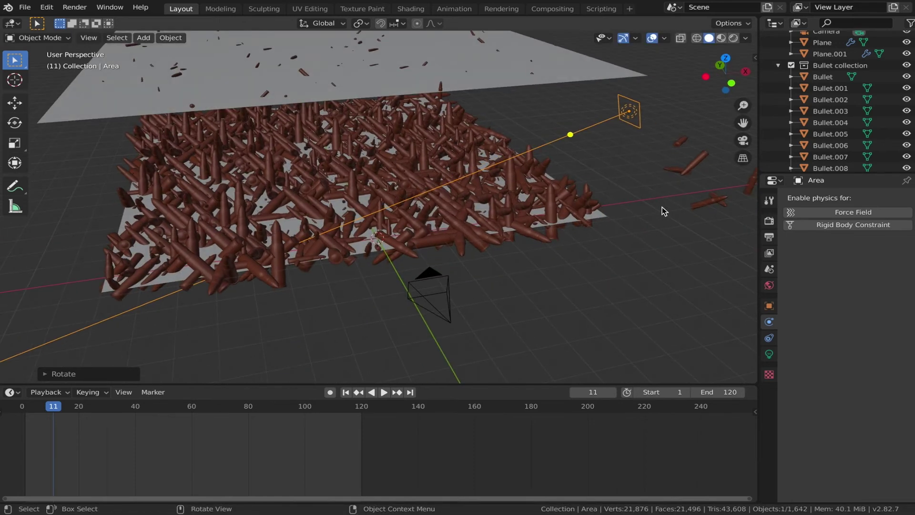
key("g")
left_click(639, 150)
Step: Set the area light's Size to about 11.7 m, its Power to 1000 W and its color to yellow
left_click(769, 354)
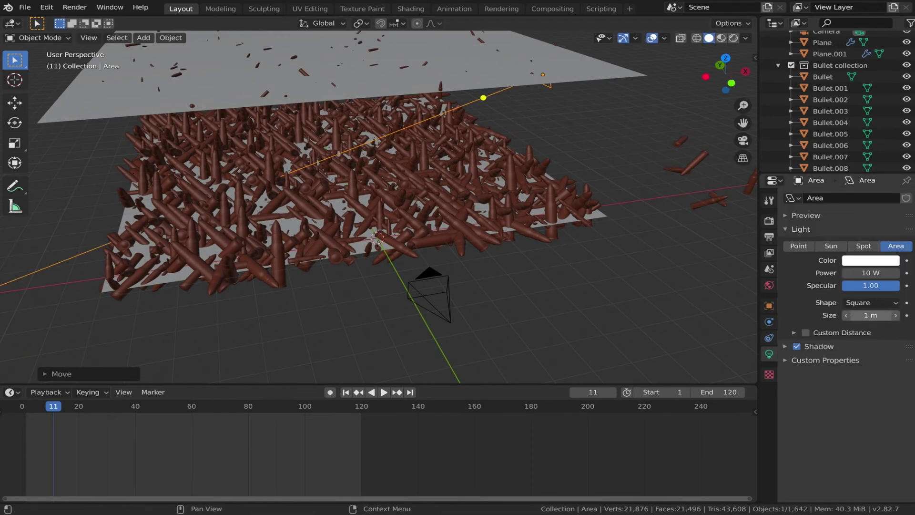
left_click_drag(870, 315, 879, 315)
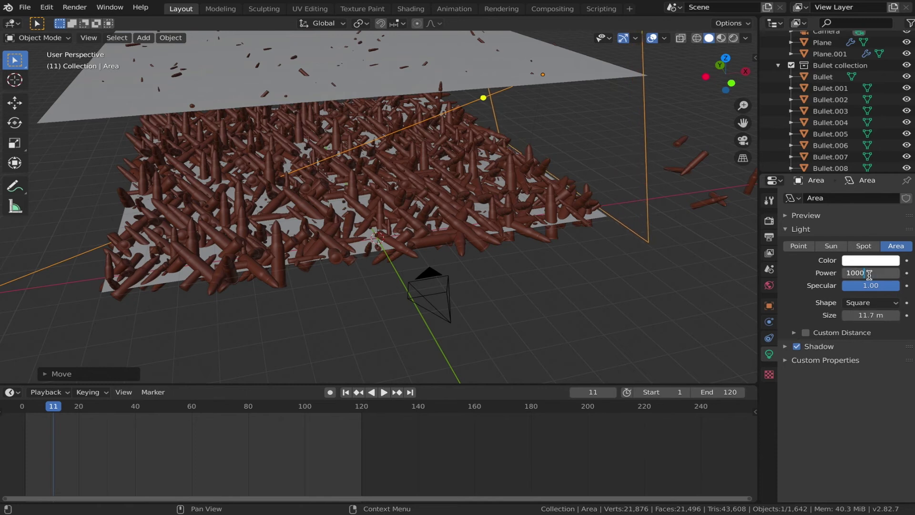
key("Return")
left_click(871, 261)
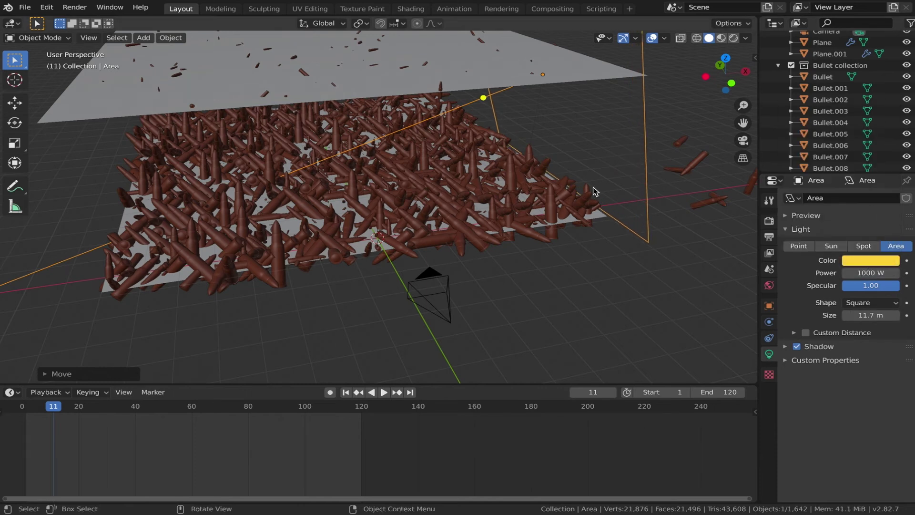
Step: Duplicate the area light to the opposite side of the plane and rotate the copy about Z to face the bullets
key("shift+d")
left_click(620, 281)
type("r")
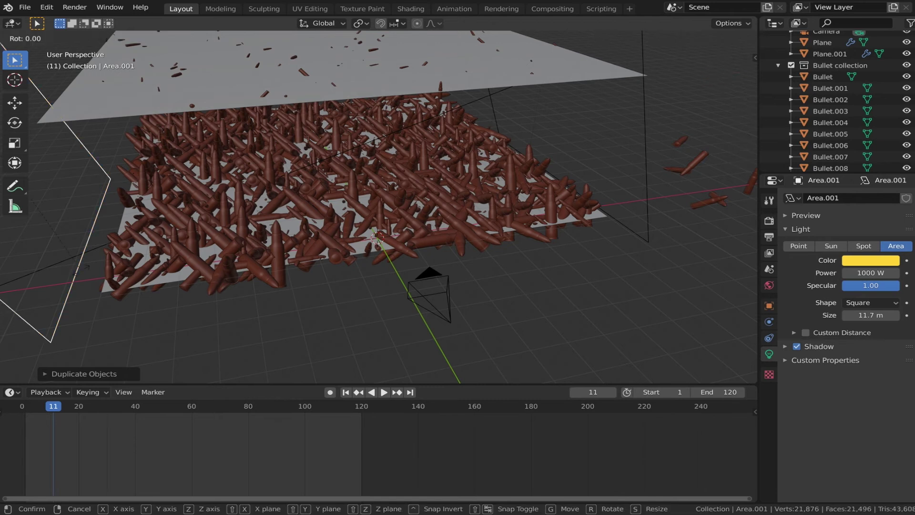
type("z18")
key("Return")
Step: Set the duplicated area light's color to a very pale, nearly white tone
left_click(870, 261)
left_click(858, 152)
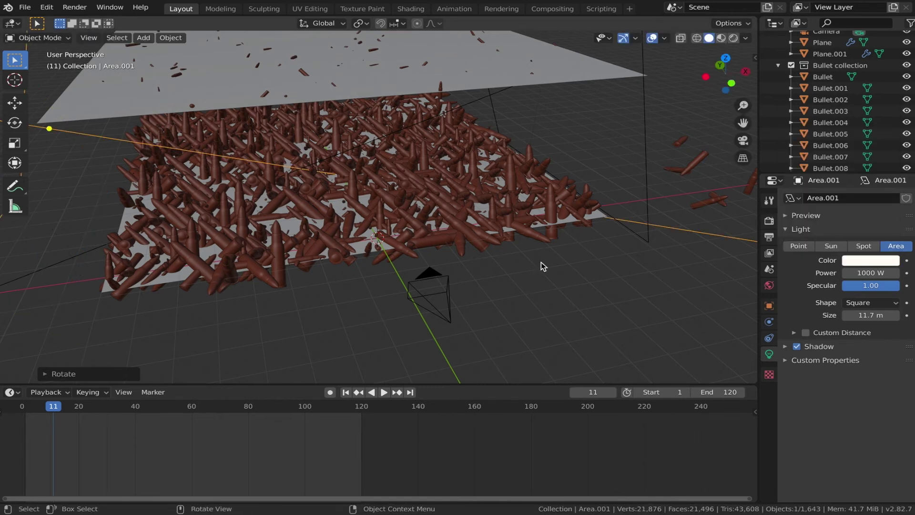
Step: Add a third area light at the centre of the scene and raise it along Z above the bullets
middle_click_drag(542, 262, 465, 236)
left_click(583, 138)
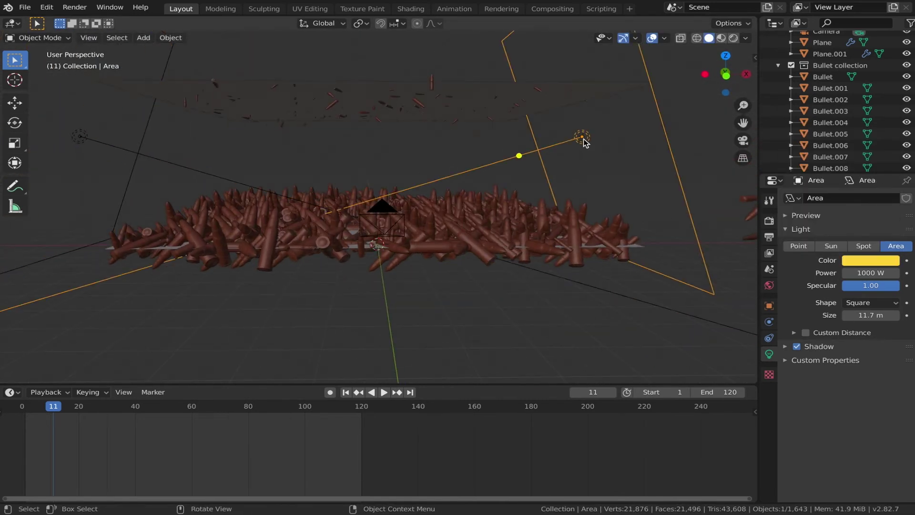
key("shift+a")
left_click(494, 270)
key("g")
key("z")
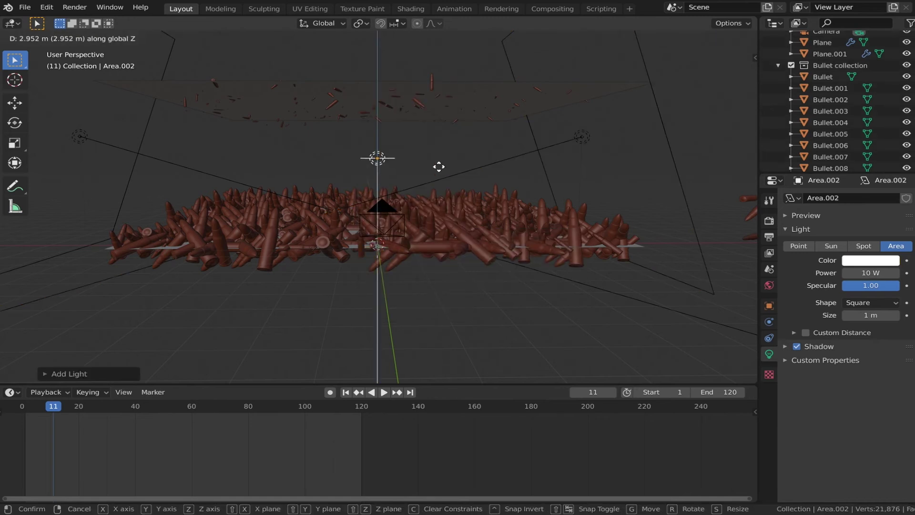
left_click(436, 149)
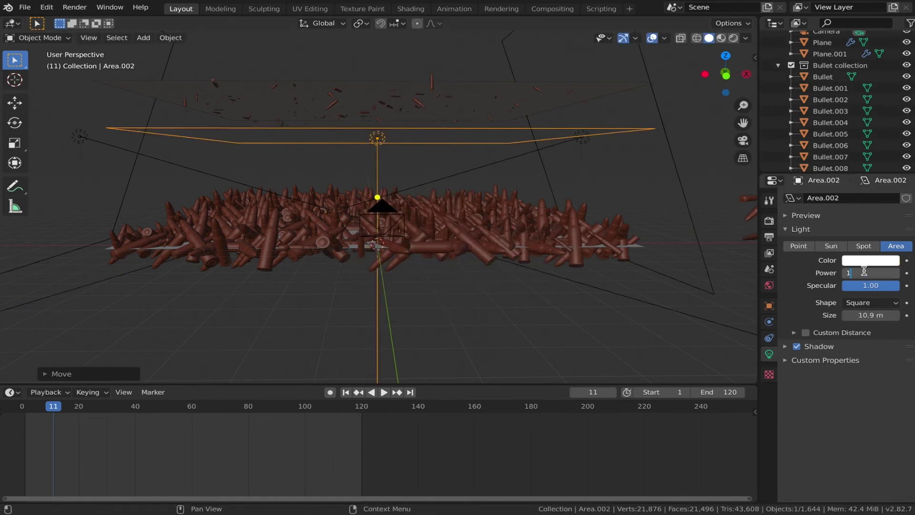
Step: Preview the scene through the camera in rendered shading and set the overhead area light's Power to 500 W
left_click(89, 38)
left_click(265, 164)
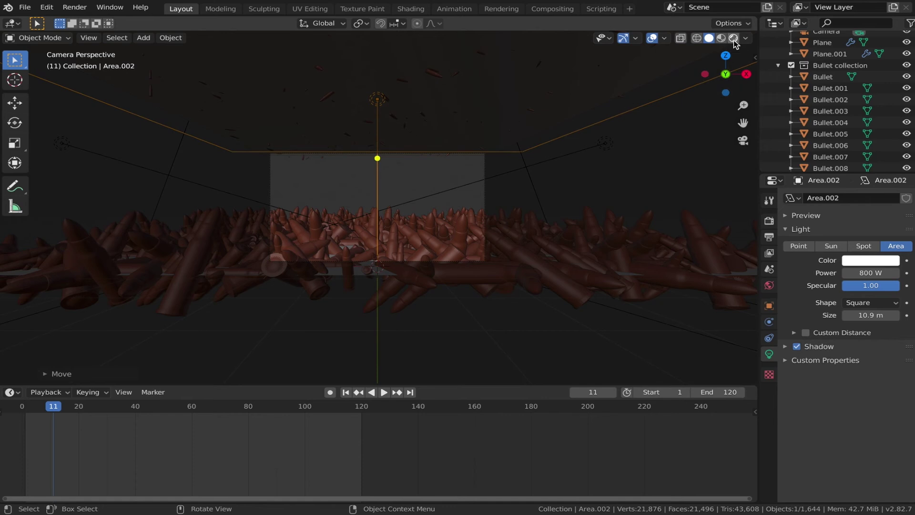
key("z")
left_click(511, 284)
scroll(440, 280, "up", 5)
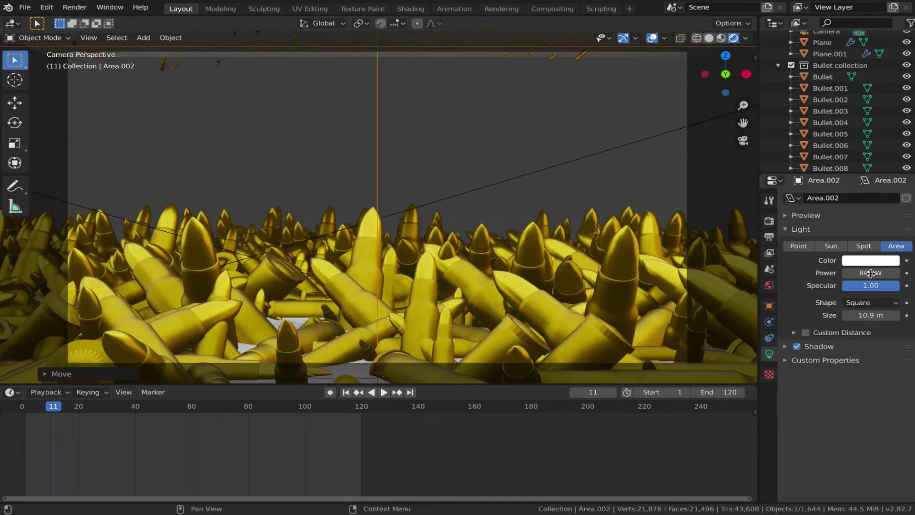
left_click(870, 273)
key("Return")
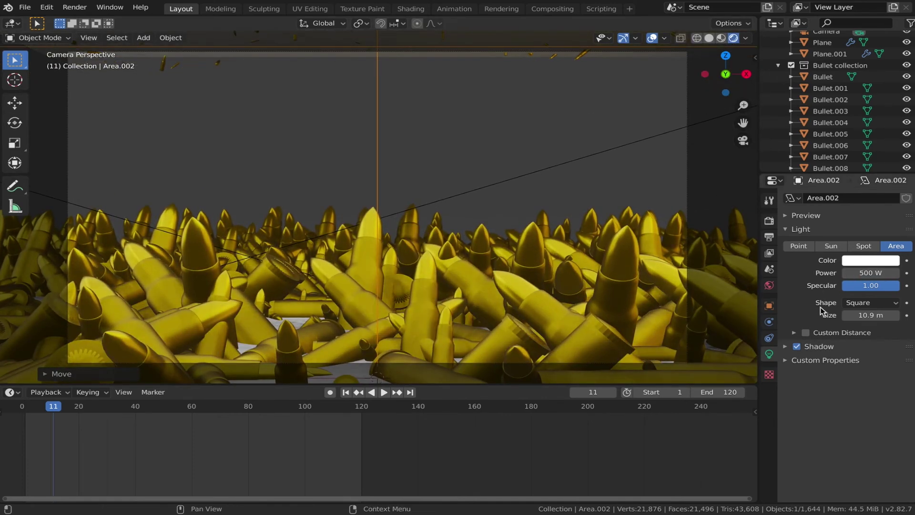
Step: Return to solid shading, duplicate the bullet-covered ground plane and move the copy back along Y behind the original
left_click(611, 294)
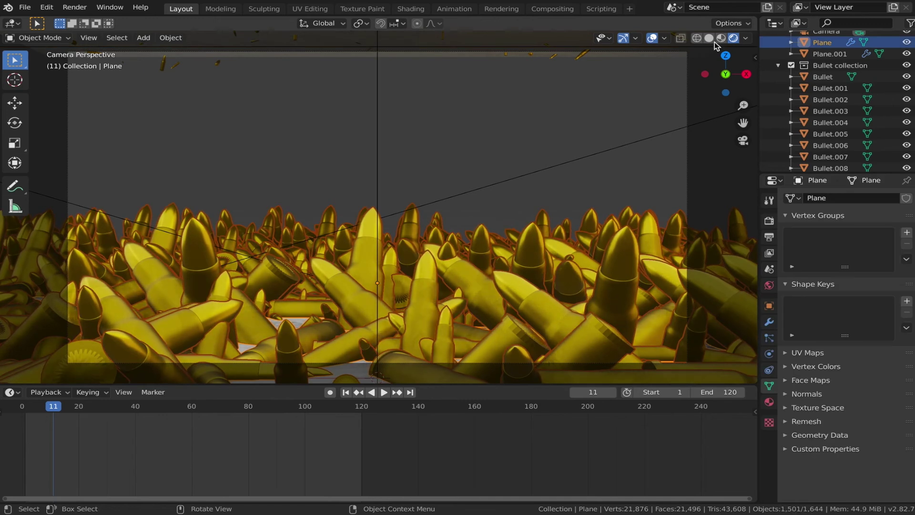
left_click(711, 38)
key("shift+d")
key("x")
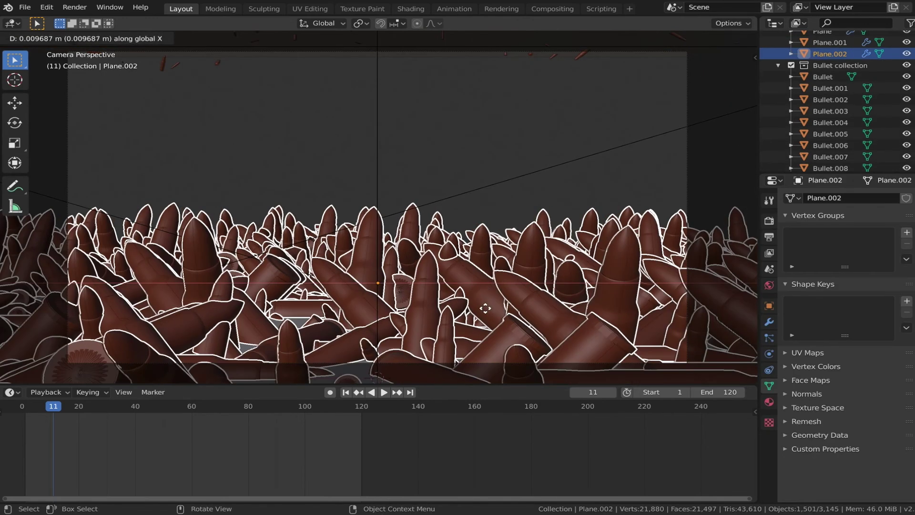
key("y")
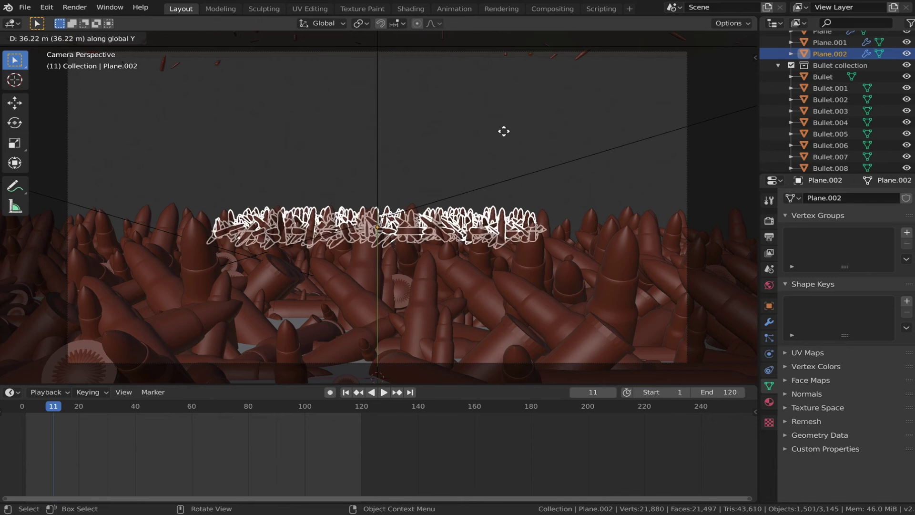
left_click(460, 220)
Step: Scale the rear bullet plane along Y and widen it along X by a factor of about 2.07
key("s")
key("y")
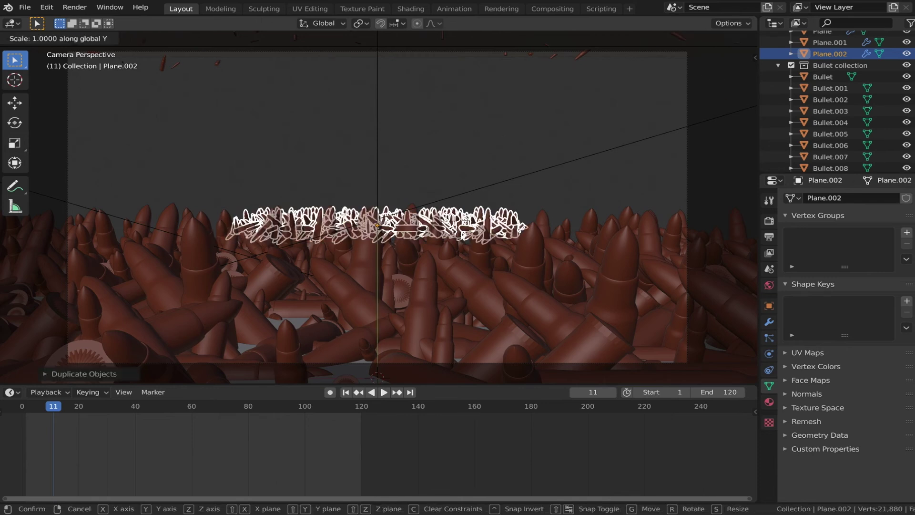
key("Return")
key("s")
key("x")
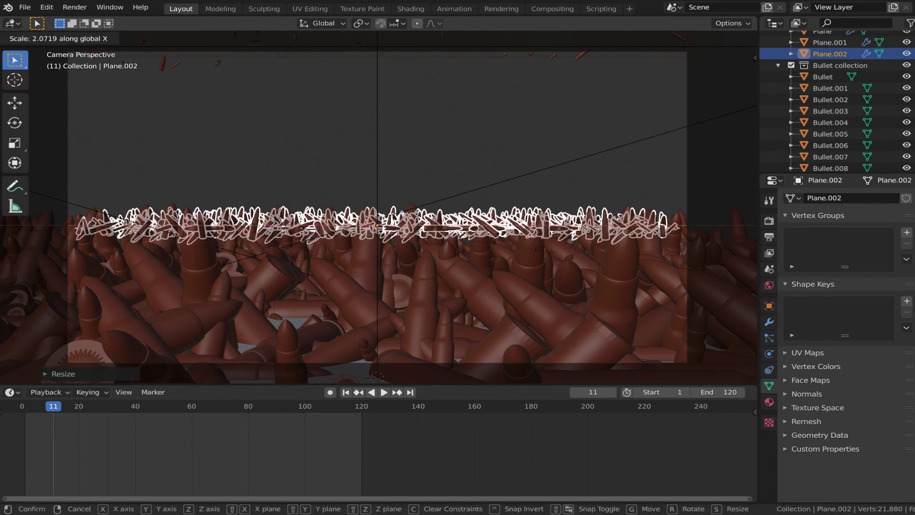
left_click(588, 257)
Step: Play the animation through to fill the cache and bake the upper plane's particle simulation
left_click(581, 174)
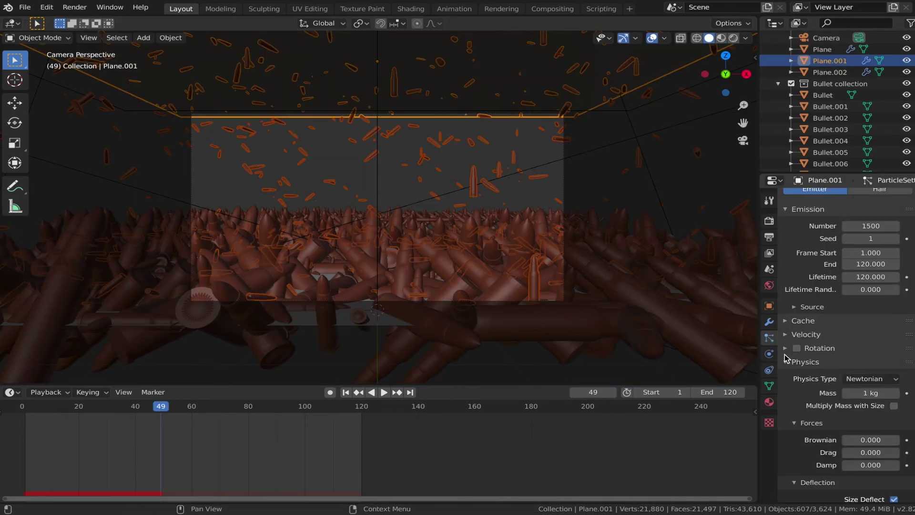
left_click(804, 321)
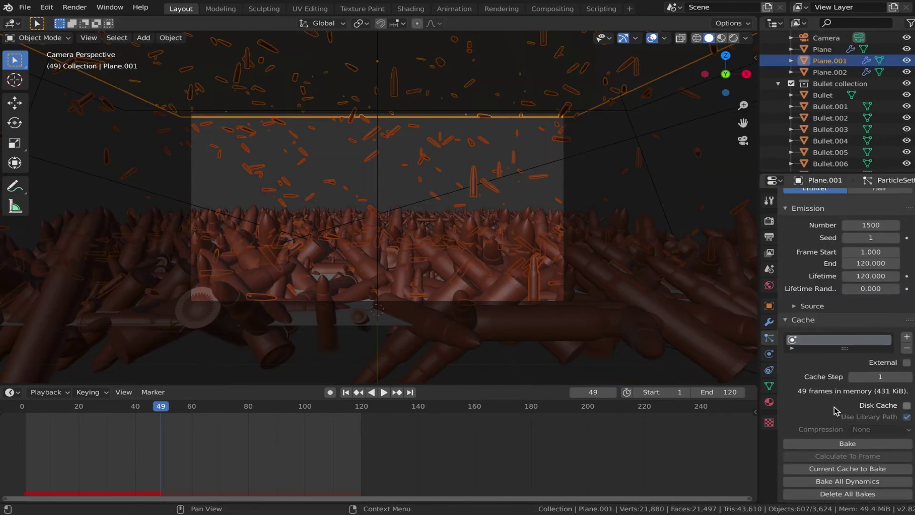
scroll(839, 401, "down", 3)
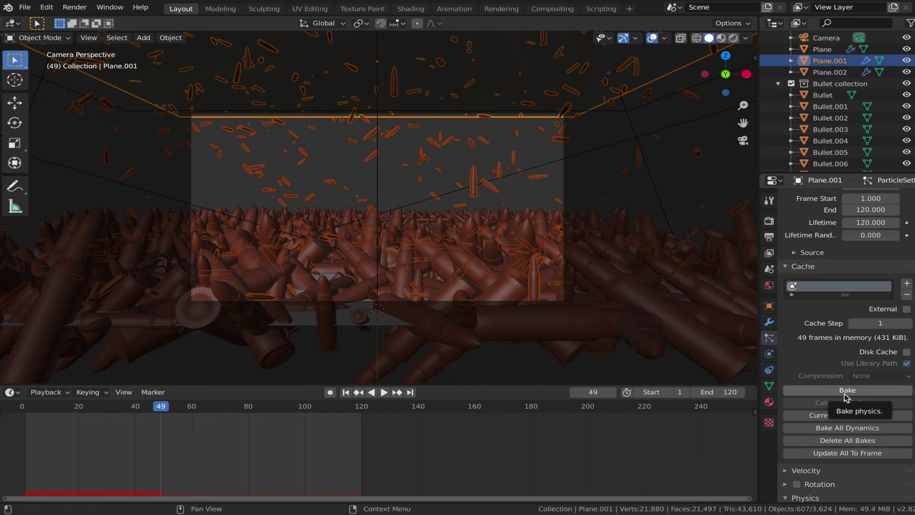
scroll(847, 405, "down", 3)
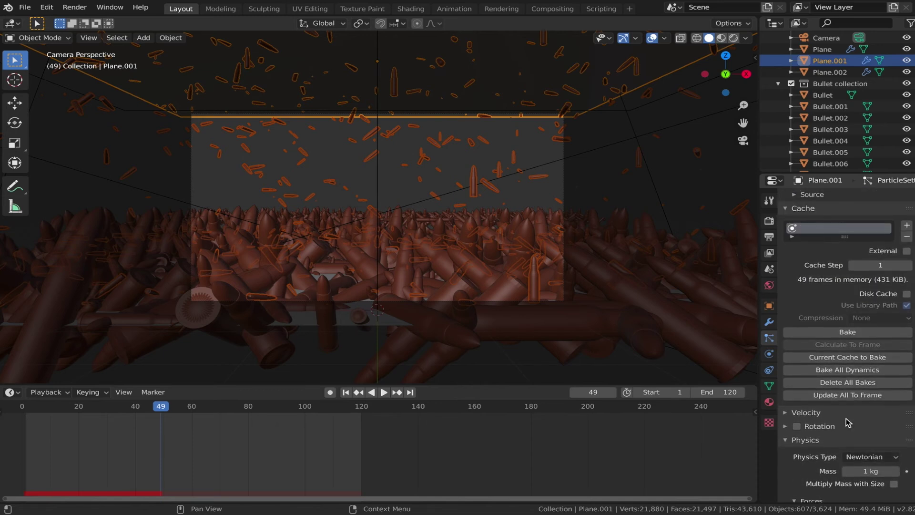
scroll(846, 419, "up", 1)
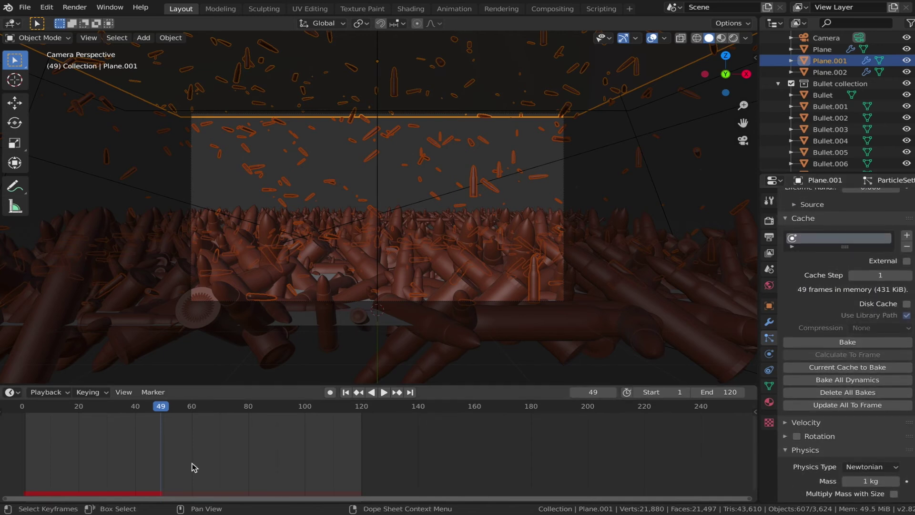
key("space")
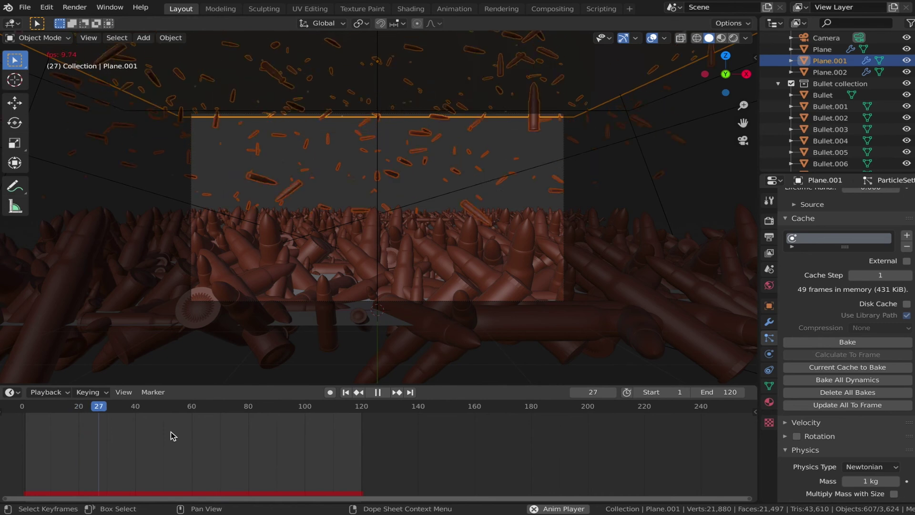
key("space")
left_click(827, 343)
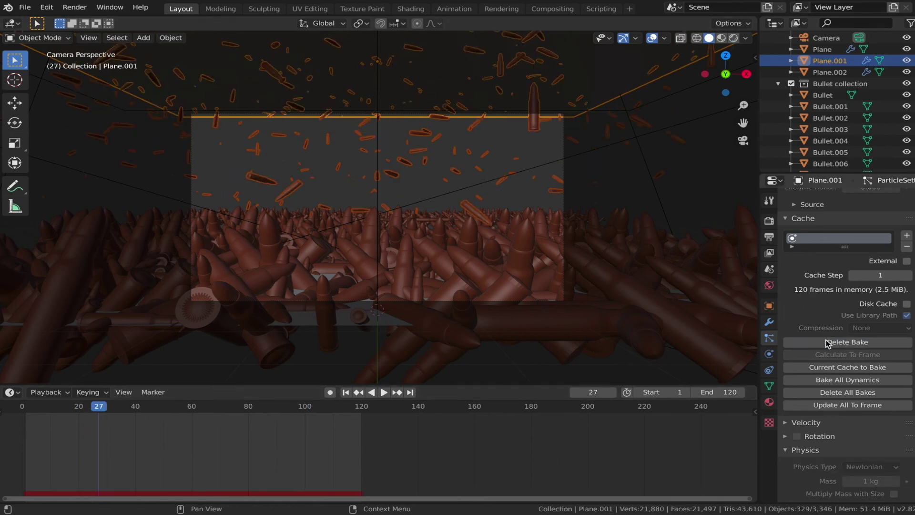
Step: Move the playhead to frame 5, check the Eevee render settings and open the scene's output settings
left_click_drag(67, 406, 37, 407)
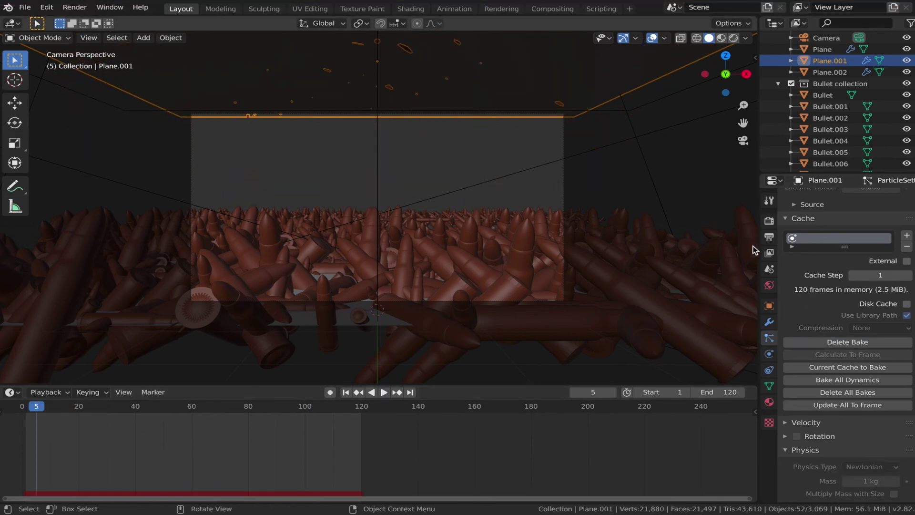
left_click(768, 220)
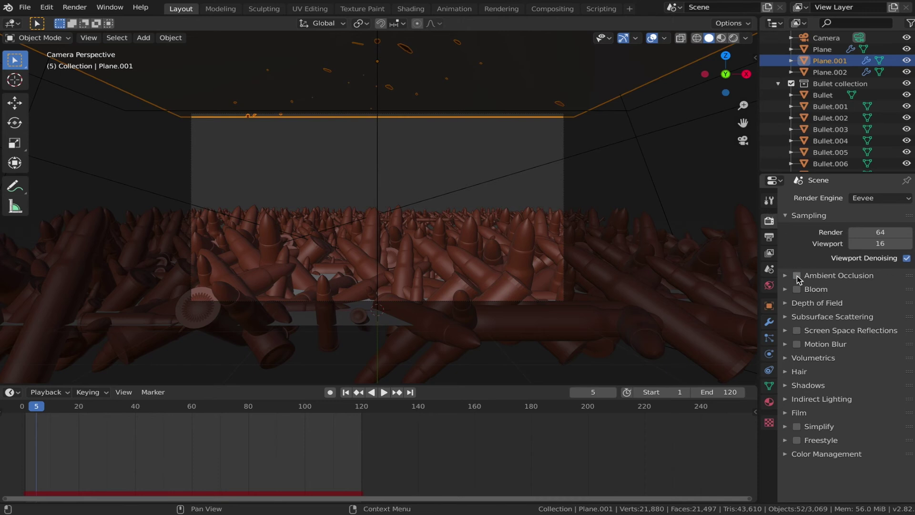
left_click(769, 237)
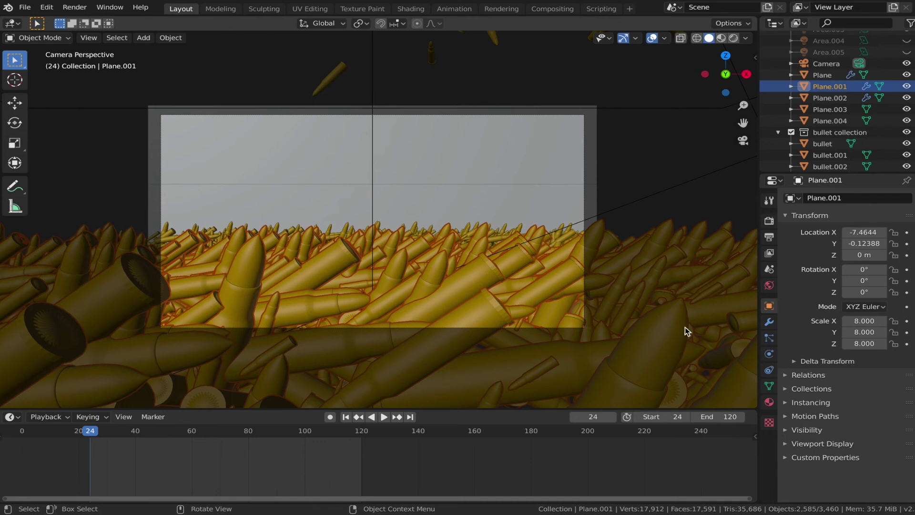
Step: In the finished bullet scene, examine the ground plane's hair particle settings for Emission, Source, Render and Viewport Display
left_click(768, 338)
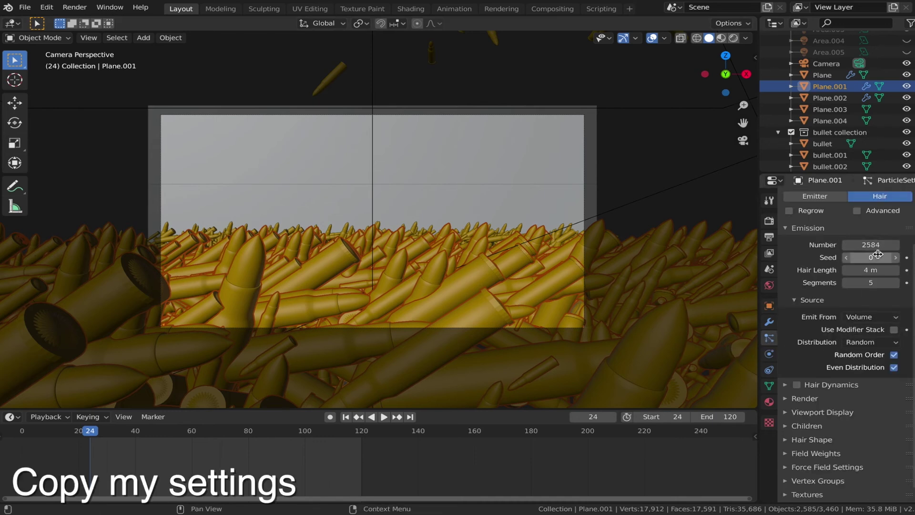
left_click(810, 399)
scroll(817, 423, "down", 6)
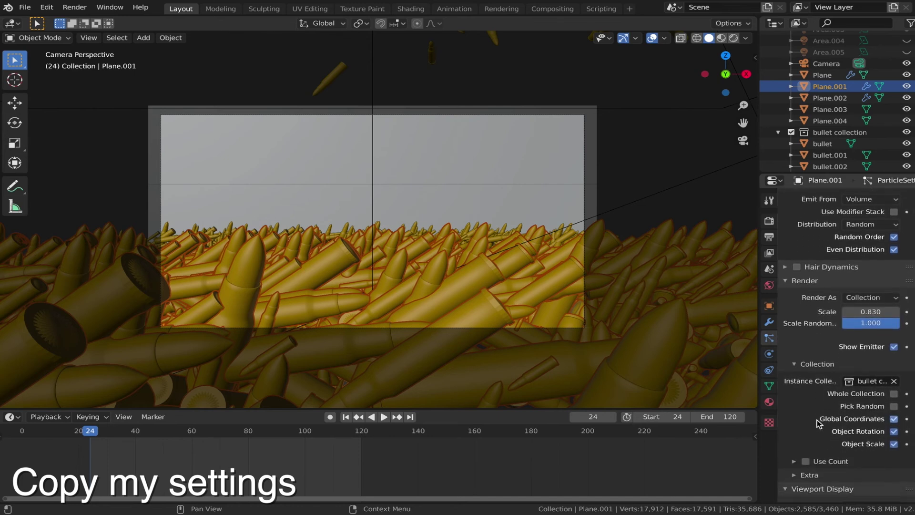
left_click(794, 366)
scroll(797, 366, "down", 2)
scroll(798, 371, "down", 1)
scroll(798, 370, "up", 8)
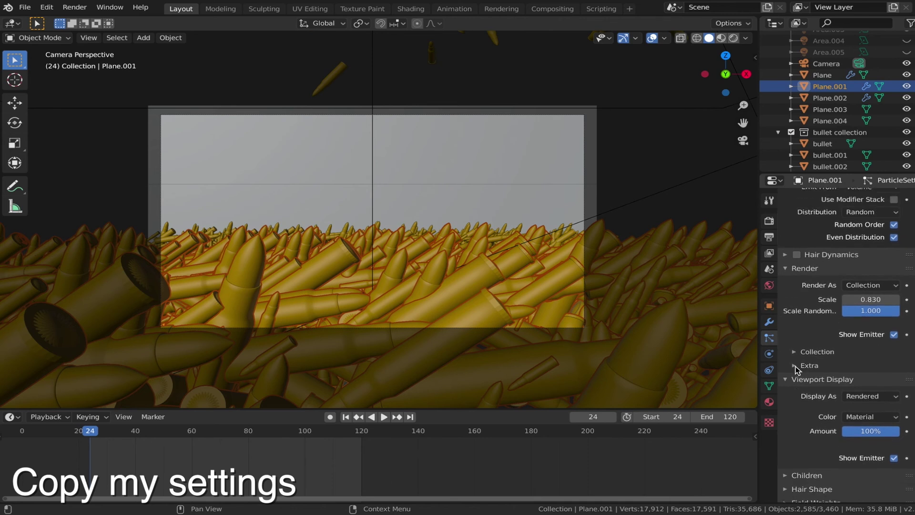
Step: Examine the ground plane's Collision physics settings, including particle damping, randomize and friction
left_click(769, 354)
scroll(805, 390, "down", 2)
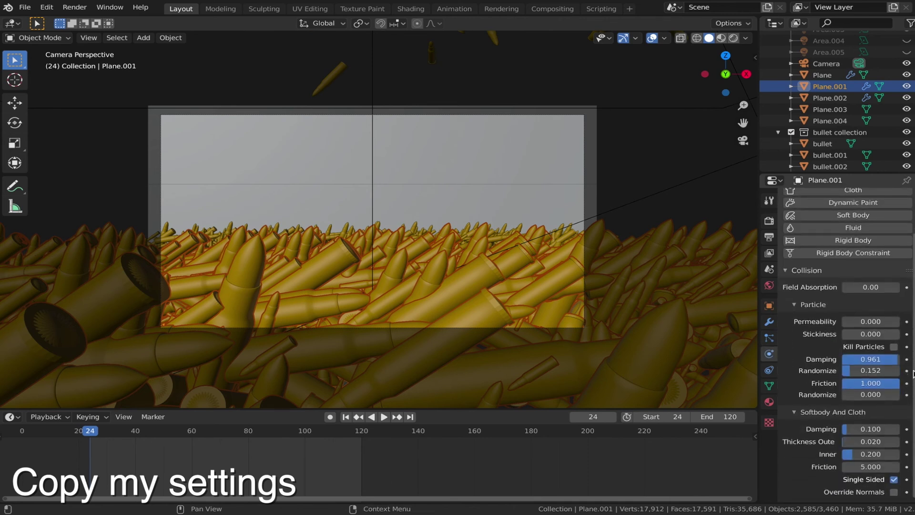
scroll(904, 395, "up", 2)
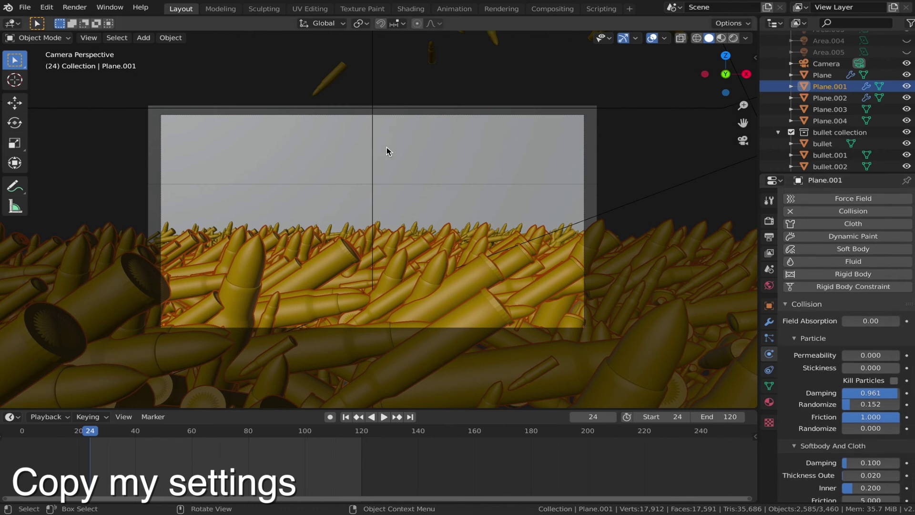
Step: Select the upper plane and examine its emitter particle settings from Emission and Source through Physics to Render
middle_click_drag(505, 130, 503, 129)
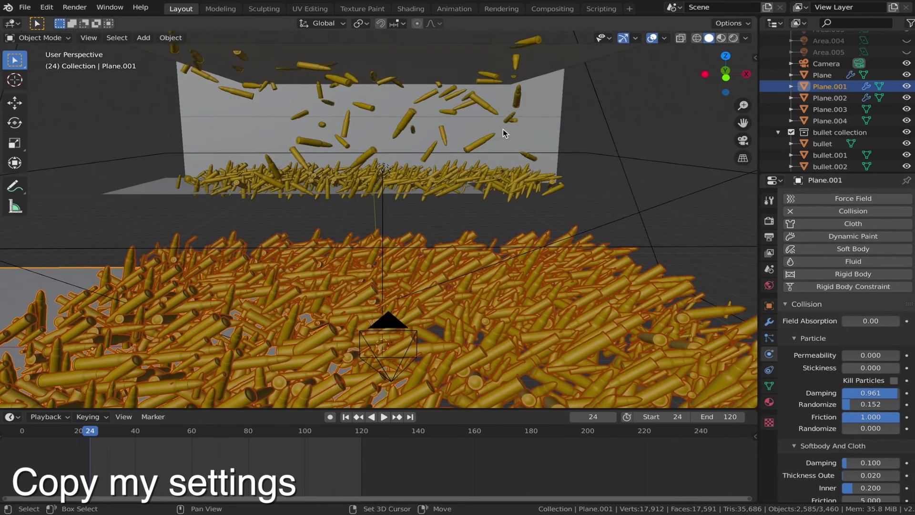
left_click(473, 86)
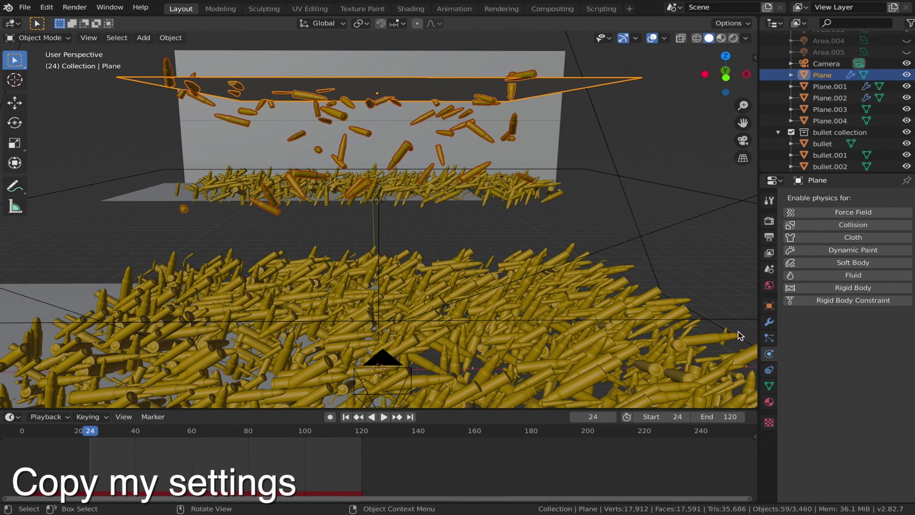
left_click(769, 337)
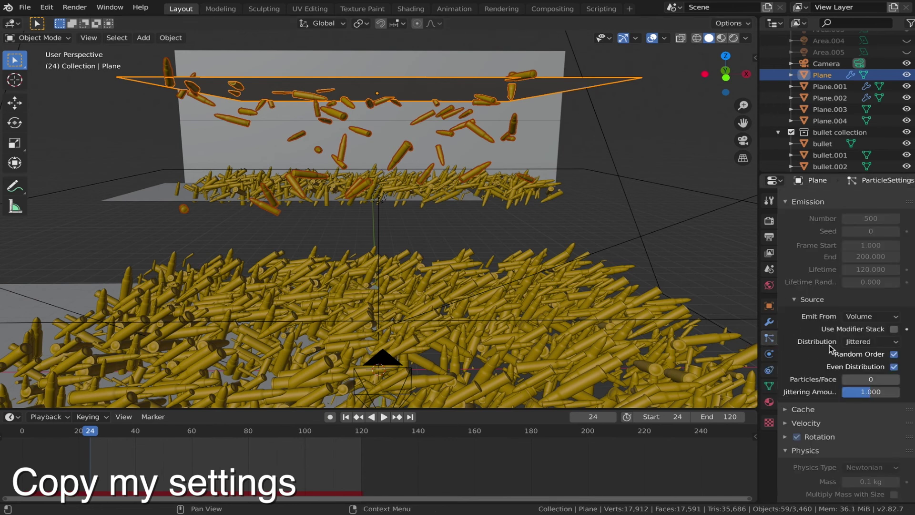
scroll(832, 350, "up", 4)
scroll(830, 350, "down", 4)
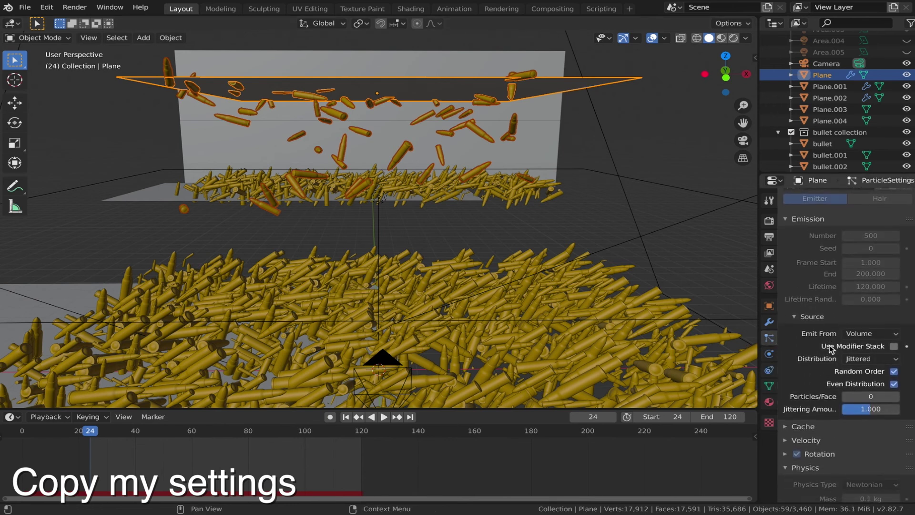
scroll(831, 349, "down", 8)
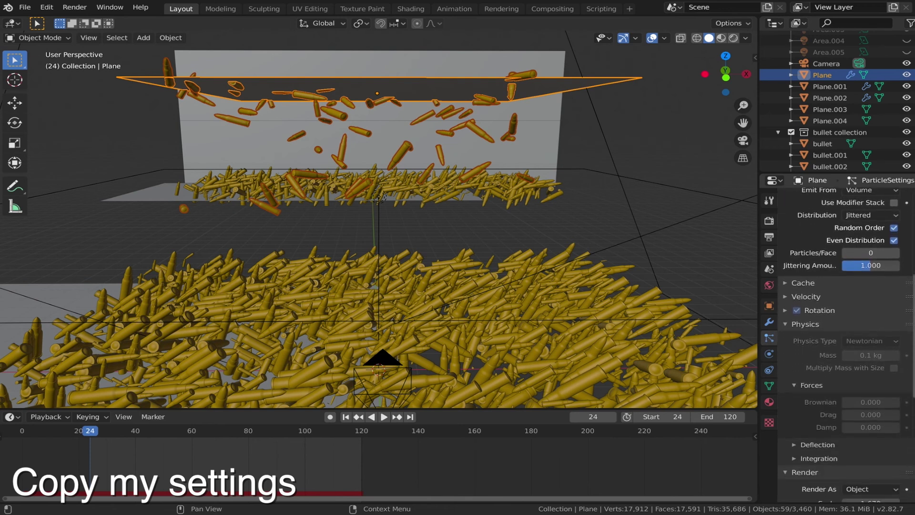
scroll(831, 350, "up", 10)
scroll(830, 349, "down", 11)
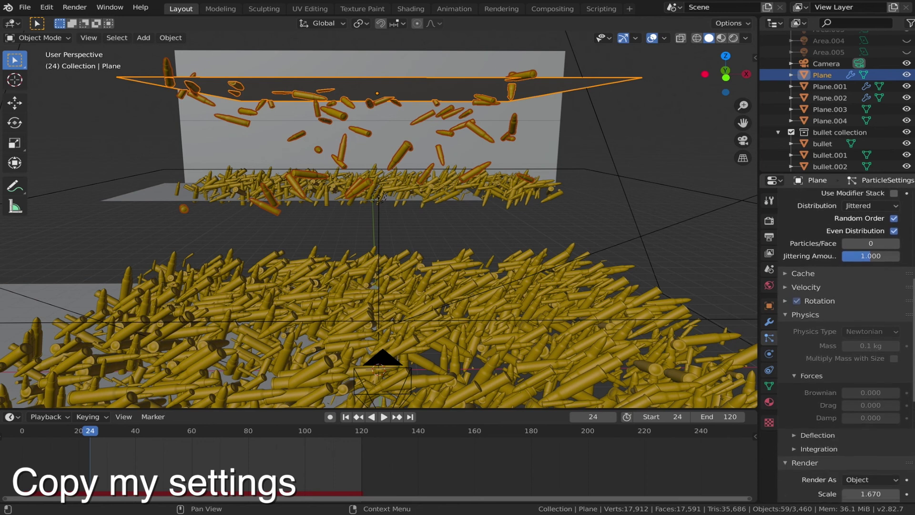
scroll(831, 350, "down", 15)
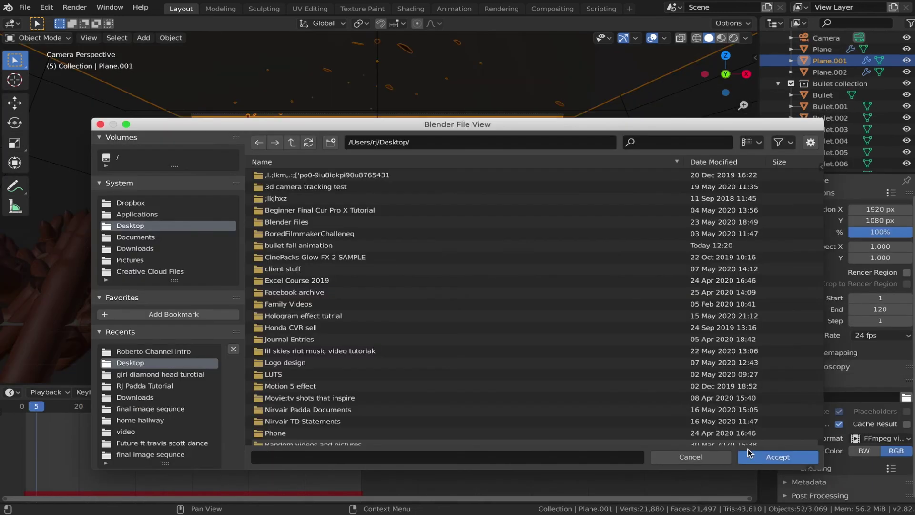
Step: Back in the working scene, set the render output to the Desktop as FFmpeg video in an MPEG-4 container
left_click(777, 453)
left_click(864, 439)
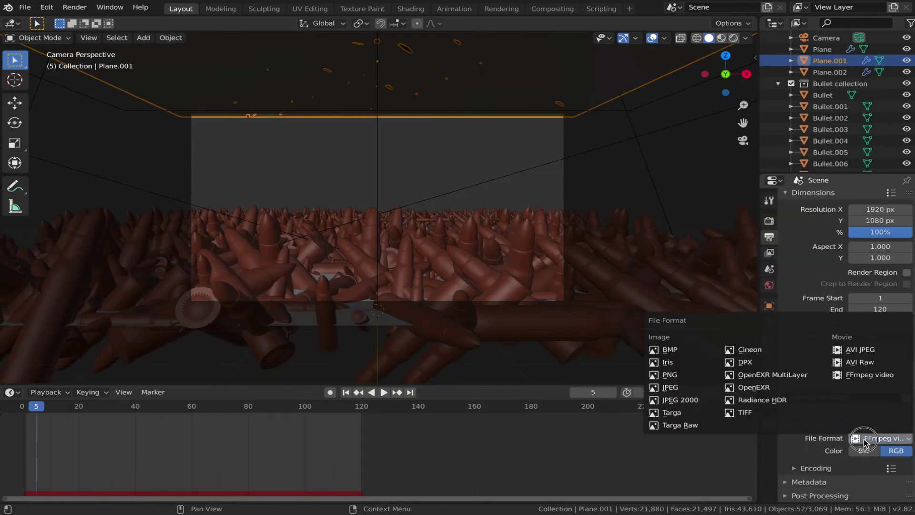
left_click(860, 377)
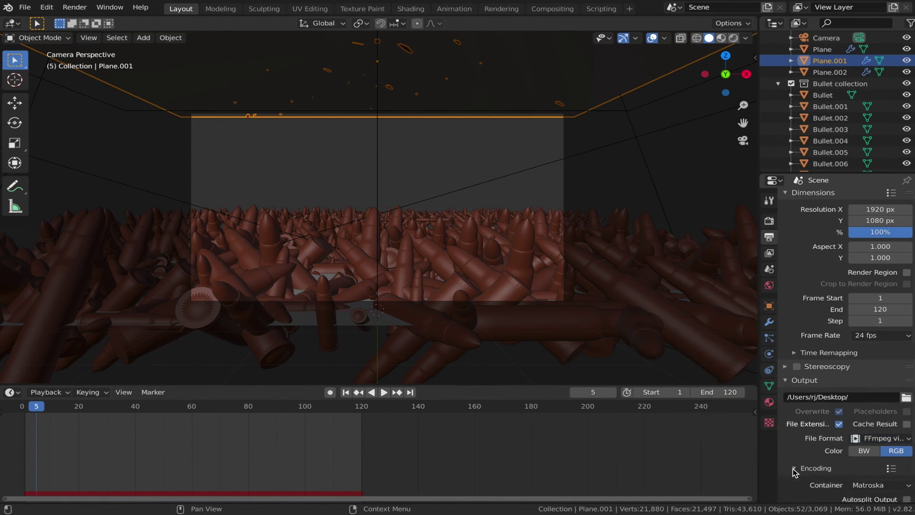
scroll(795, 472, "down", 4)
left_click(868, 408)
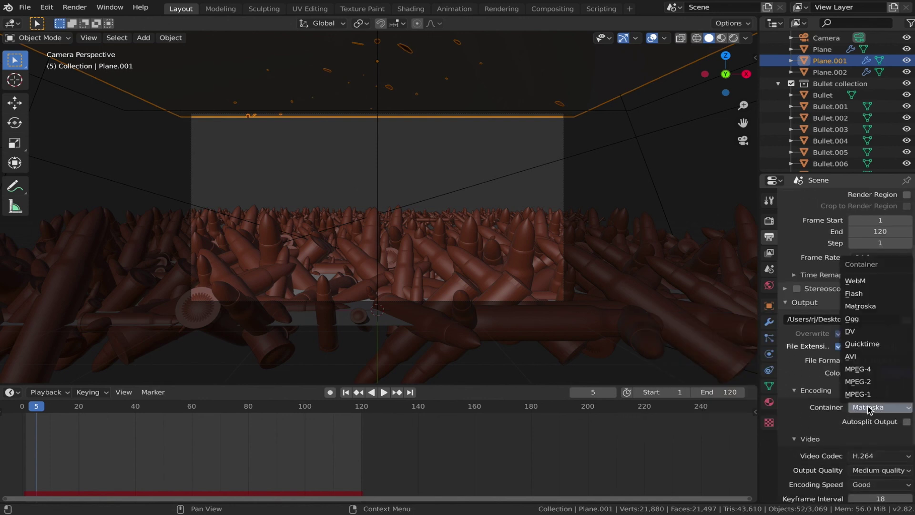
left_click(867, 370)
Step: Render the bullet animation
left_click(74, 7)
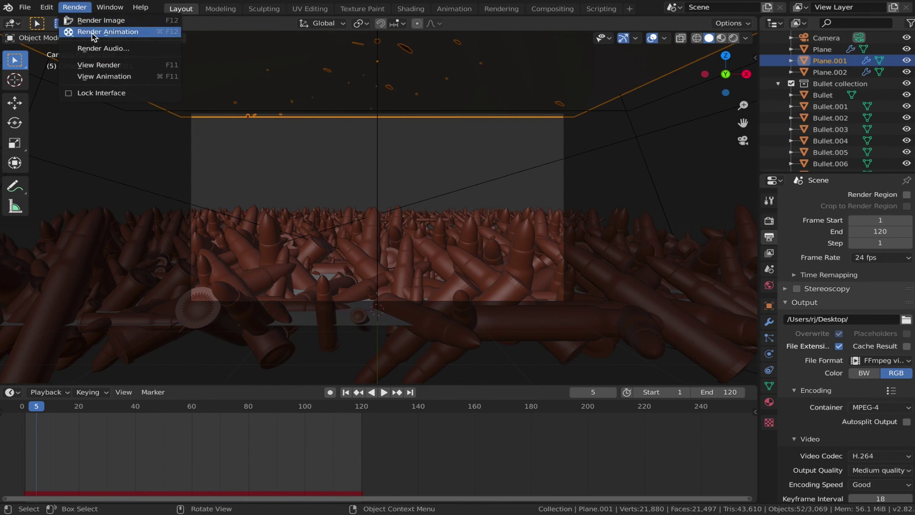